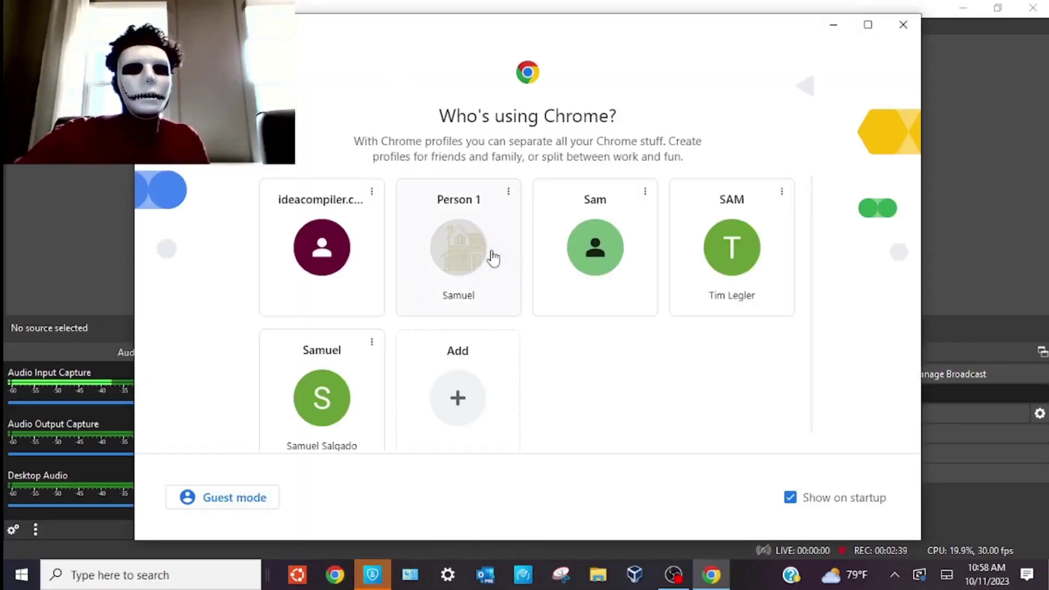
Step: Open Chrome with your own profile, accept the AVG AntiVirus FREE cookie notice, and scroll the page
left_click(489, 260)
left_click(351, 43)
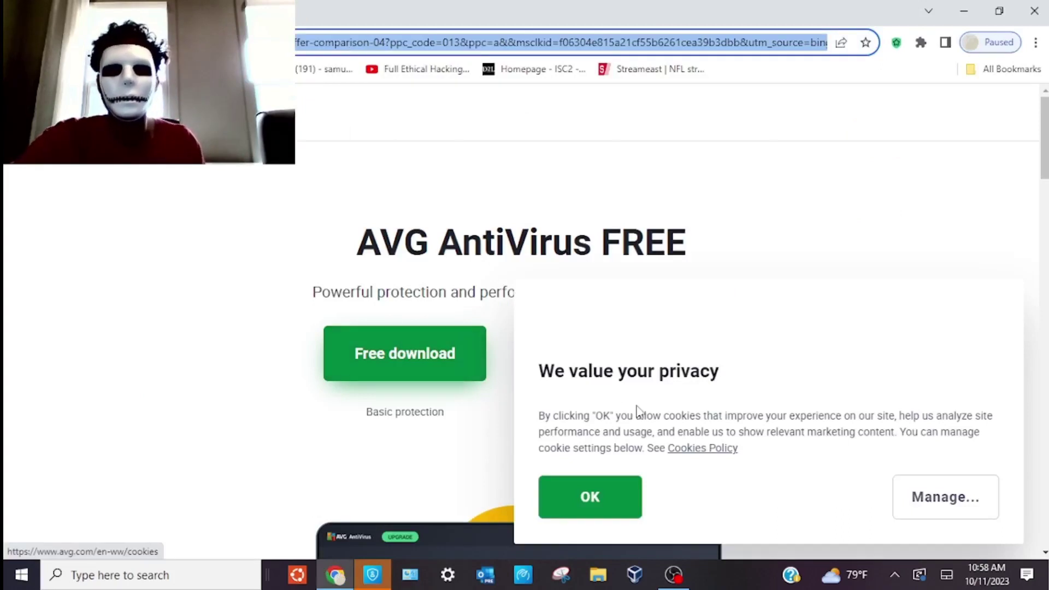
left_click(604, 497)
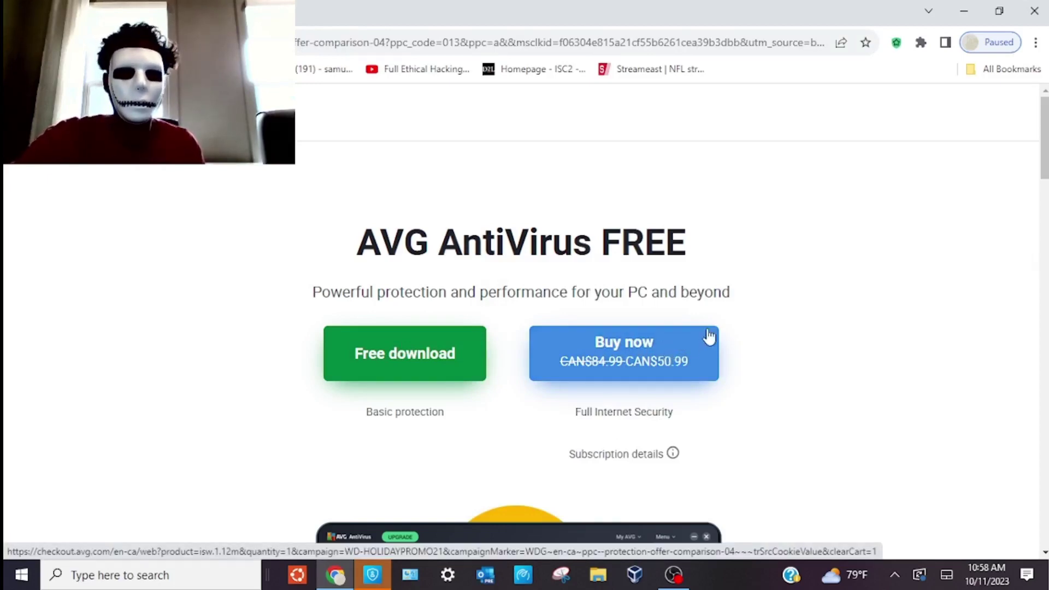
scroll(764, 327, "down", 4)
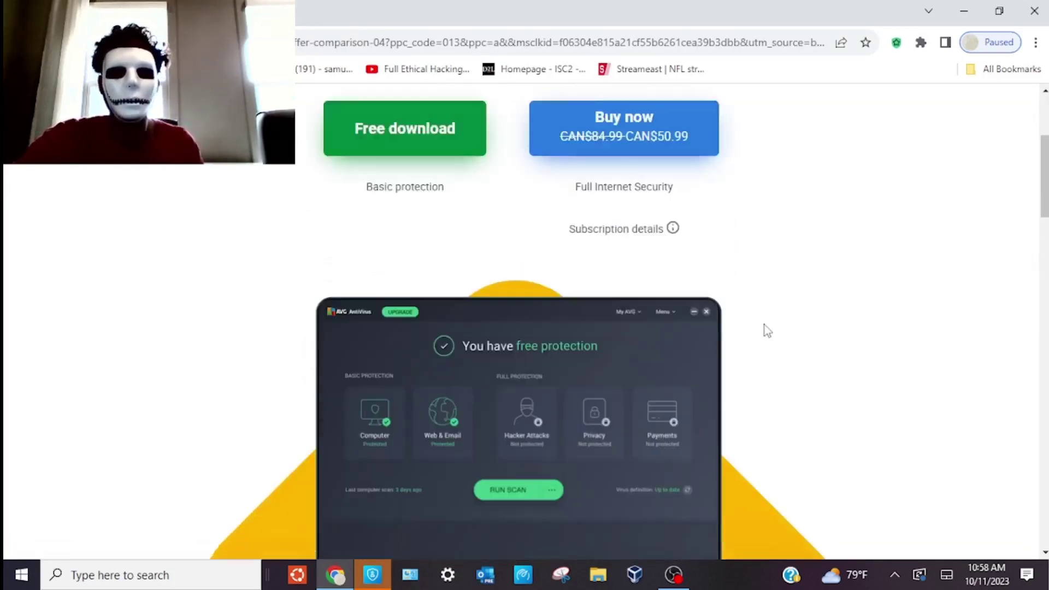
scroll(765, 324, "up", 1)
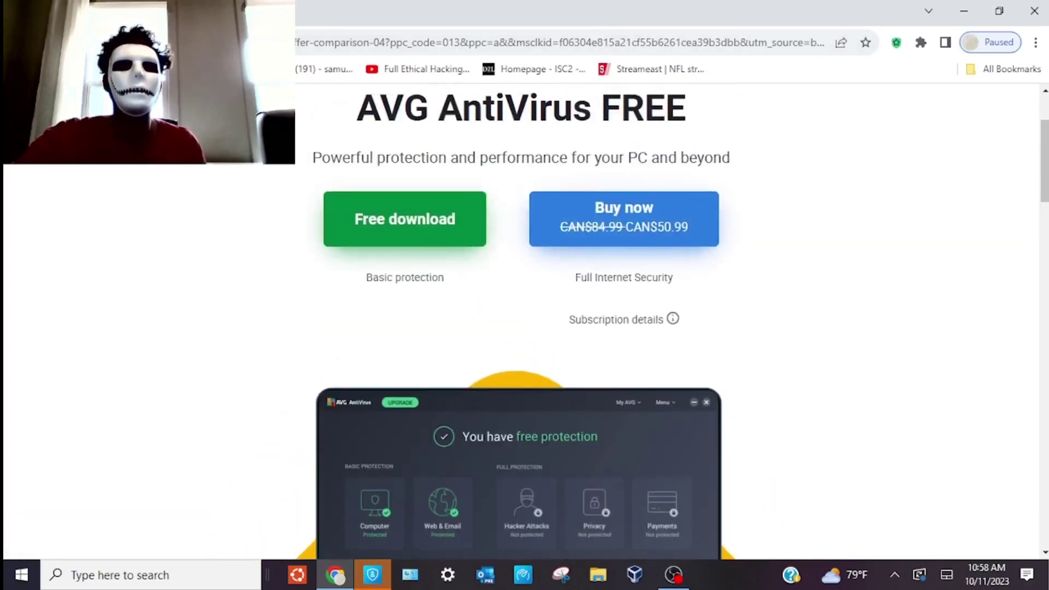
Step: Leave Chrome and search the Start menu for AVG
key("alt+Tab")
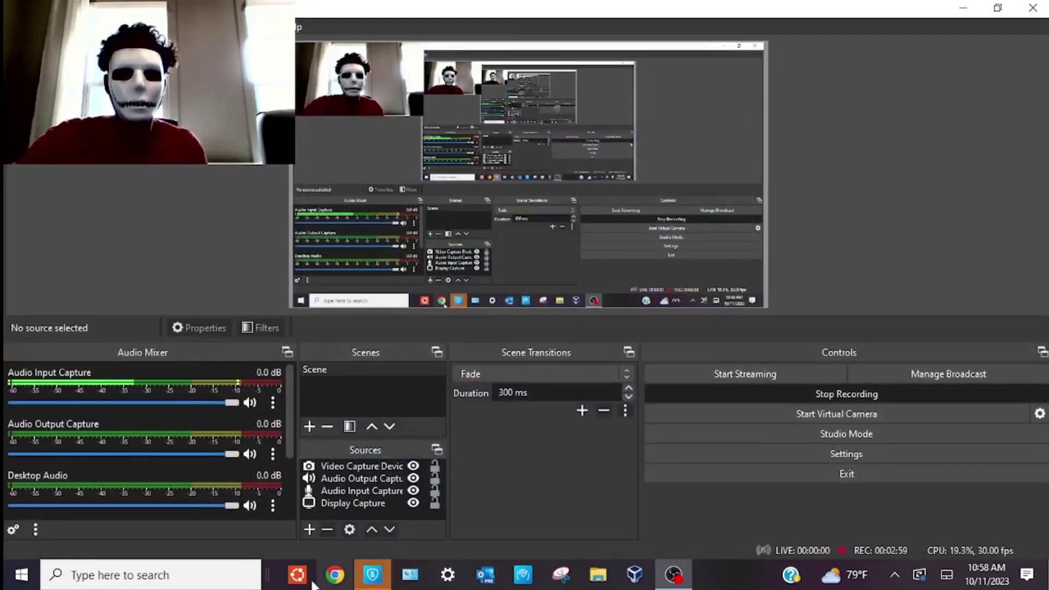
left_click(22, 574)
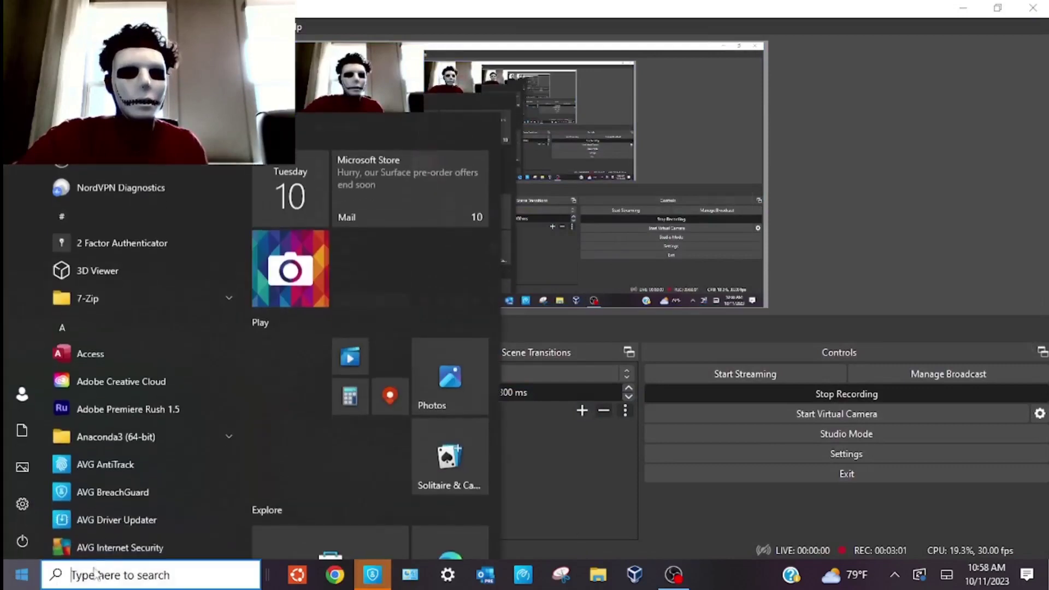
type("AVG")
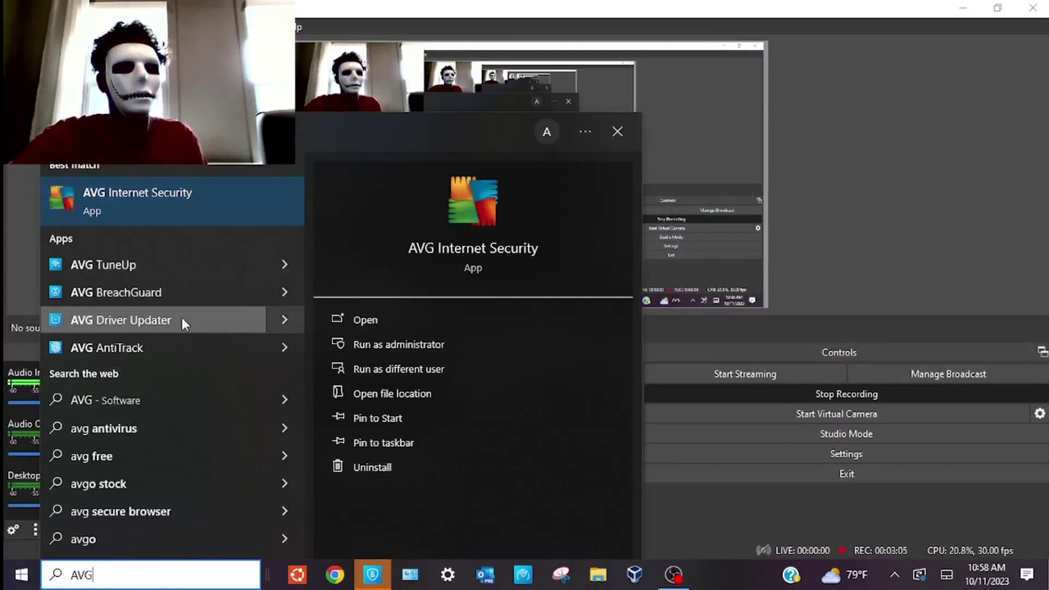
Step: Launch AVG Internet Security and page through the Smart Scan results to the advanced issues
left_click(175, 196)
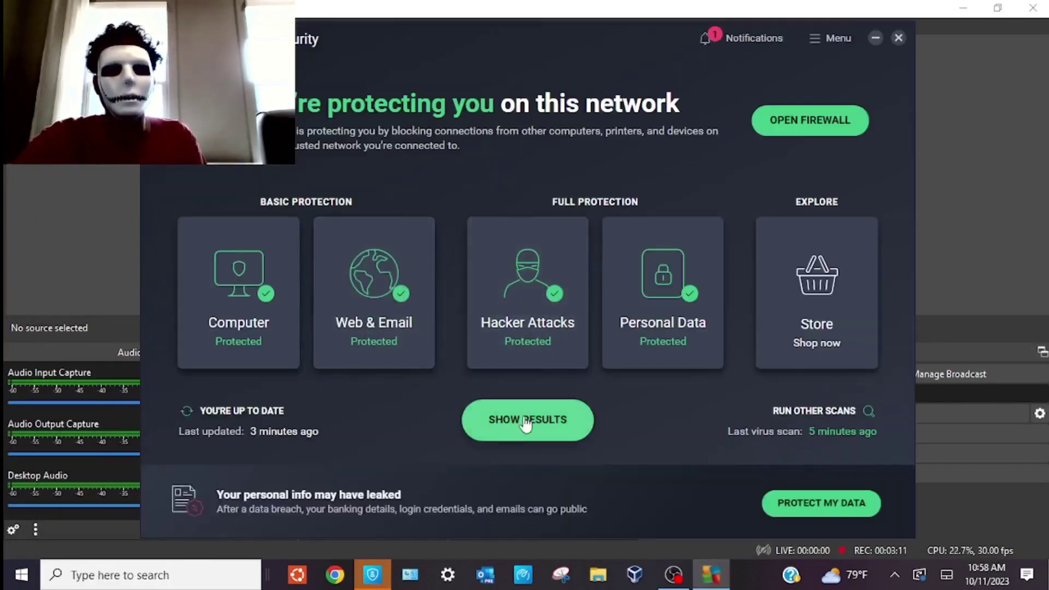
left_click(568, 423)
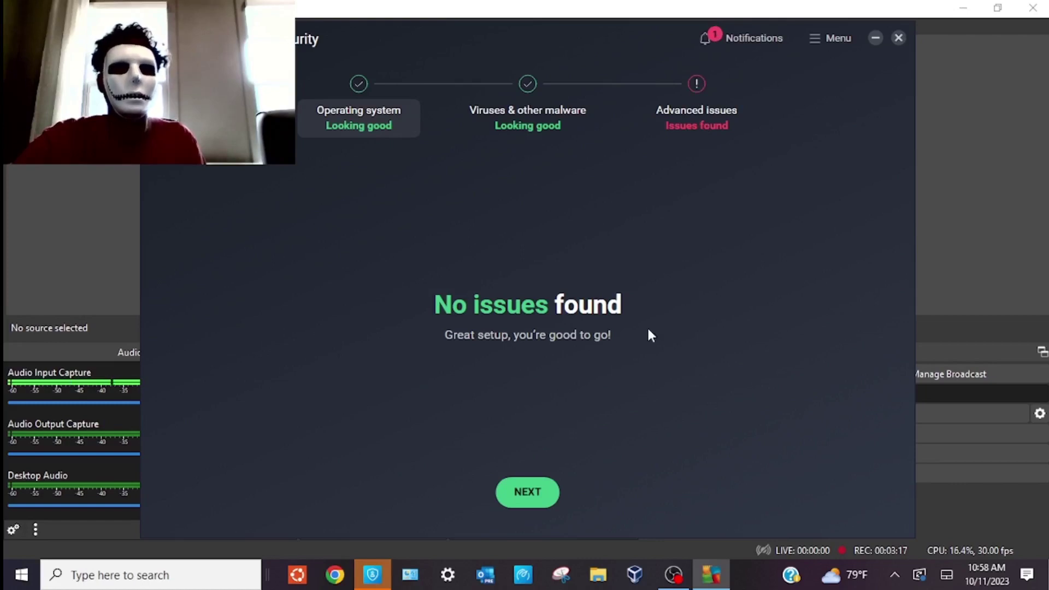
left_click(527, 508)
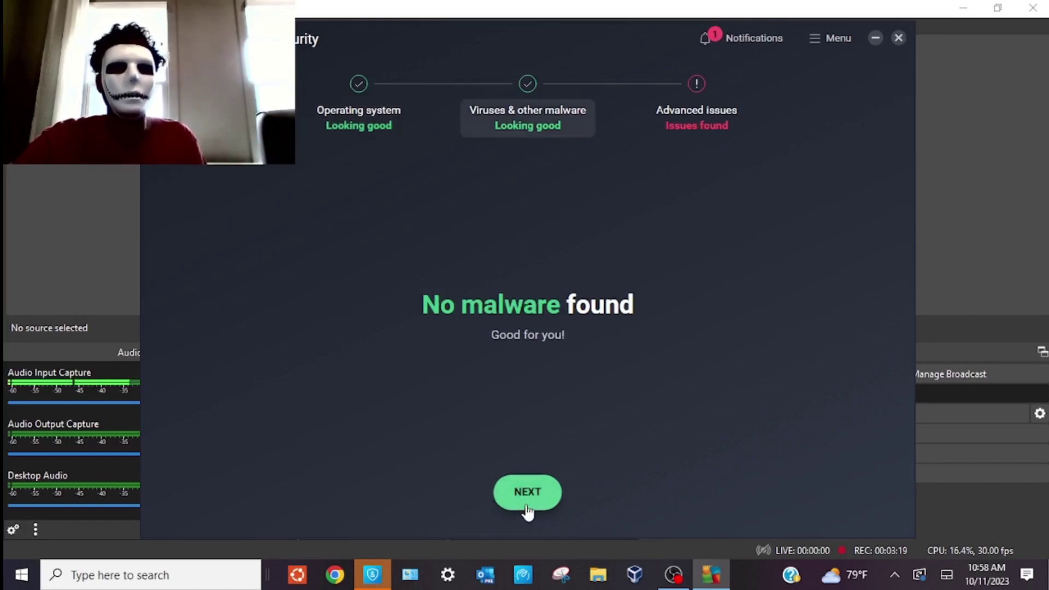
left_click(526, 505)
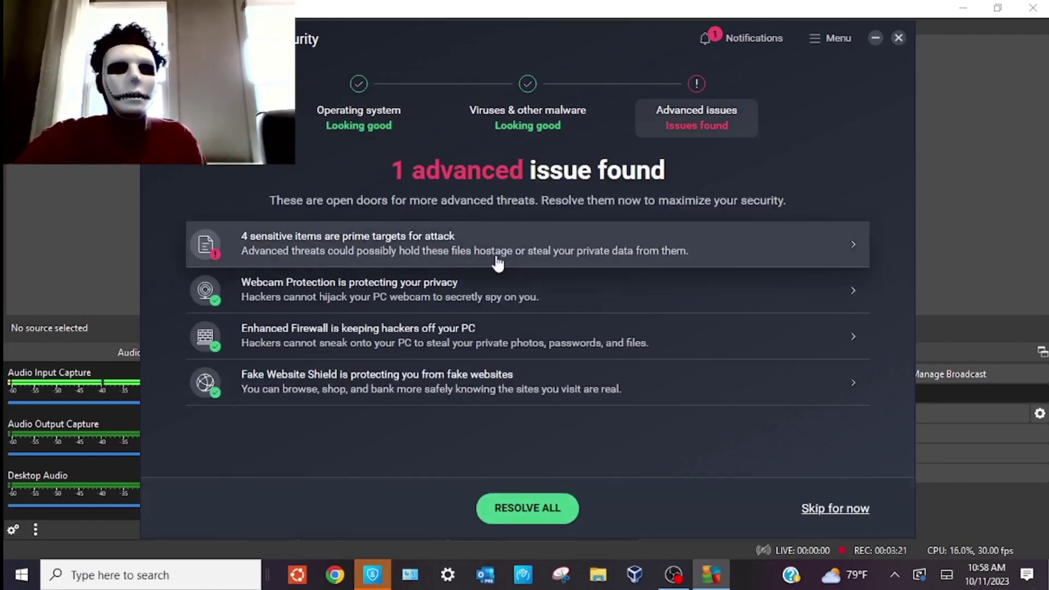
Step: Review the 4 exposed sensitive files, then resolve all issues and continue to the summary
left_click(435, 250)
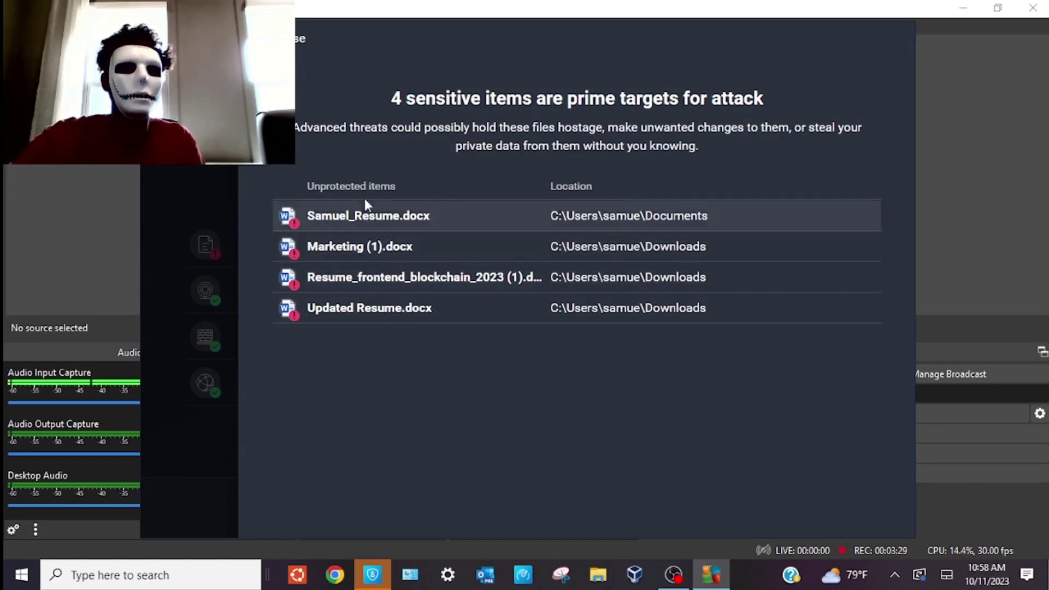
left_click(298, 38)
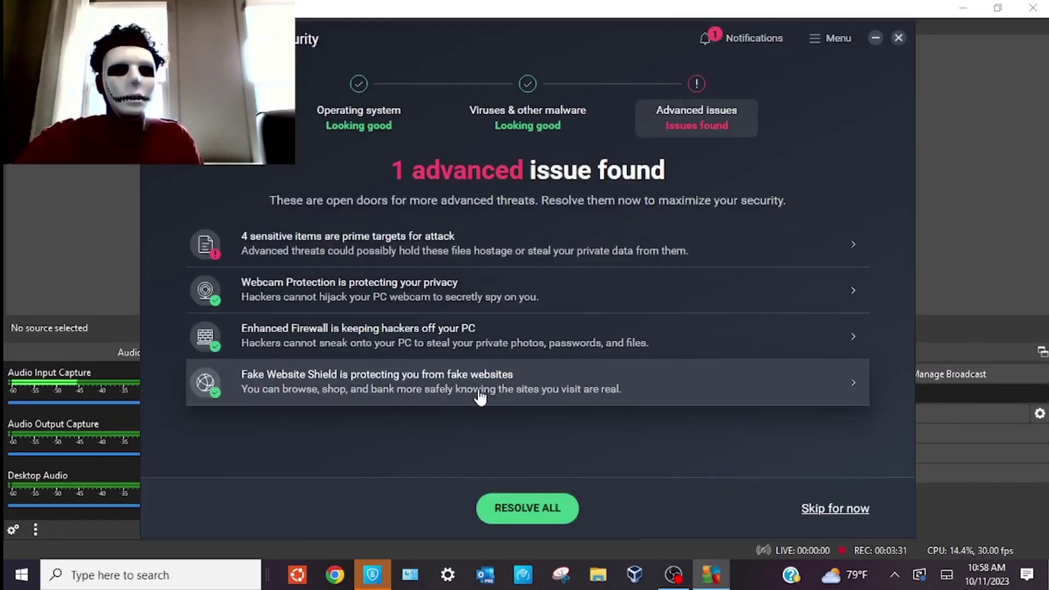
left_click(523, 513)
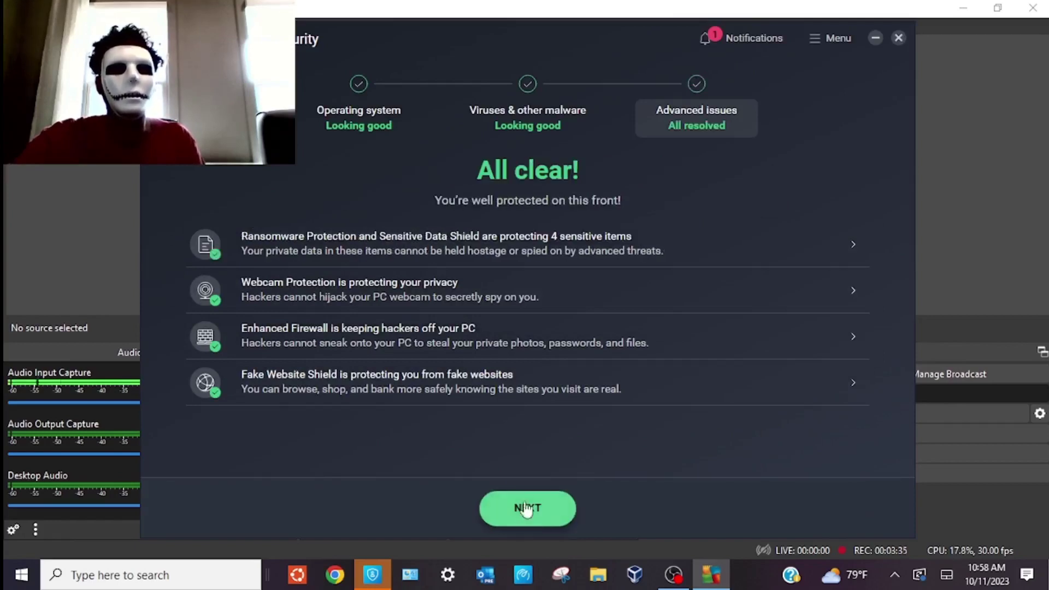
left_click(548, 513)
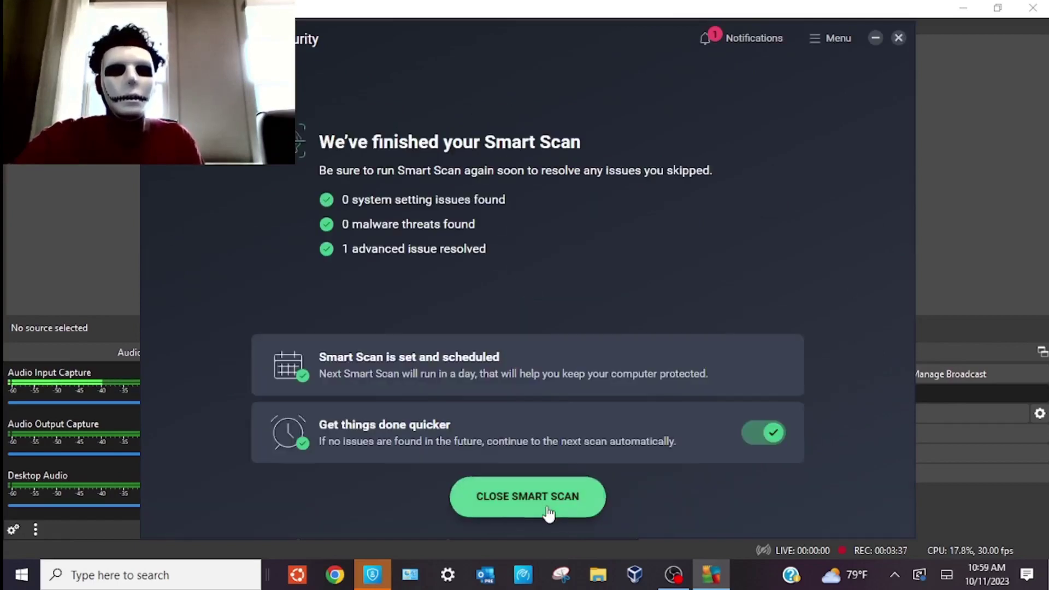
Step: Close Smart Scan, browse the BreachGuard offer slides and plans, and dismiss the offer without buying
left_click(547, 513)
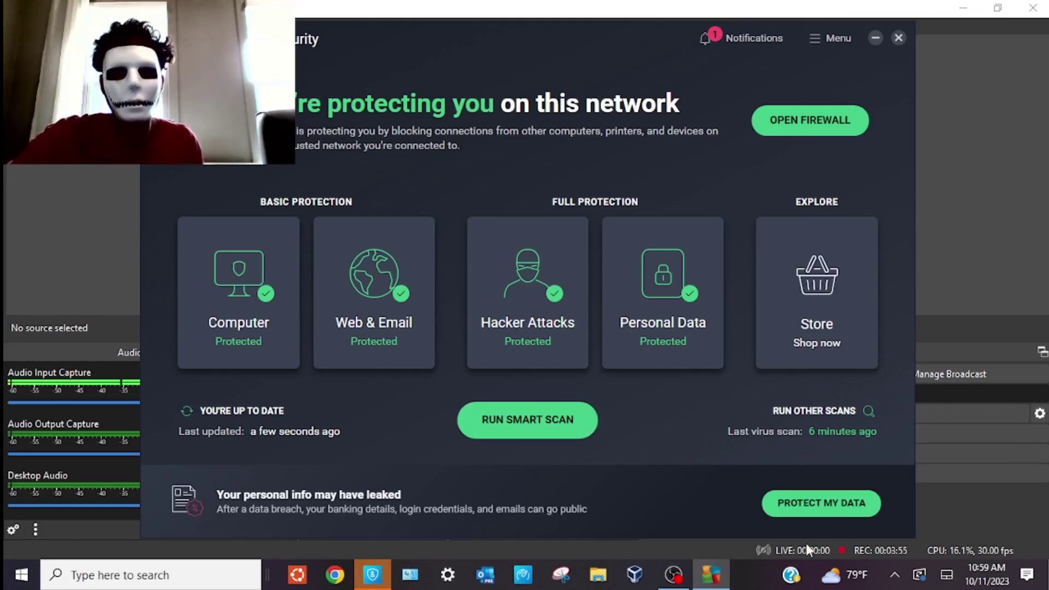
left_click(821, 507)
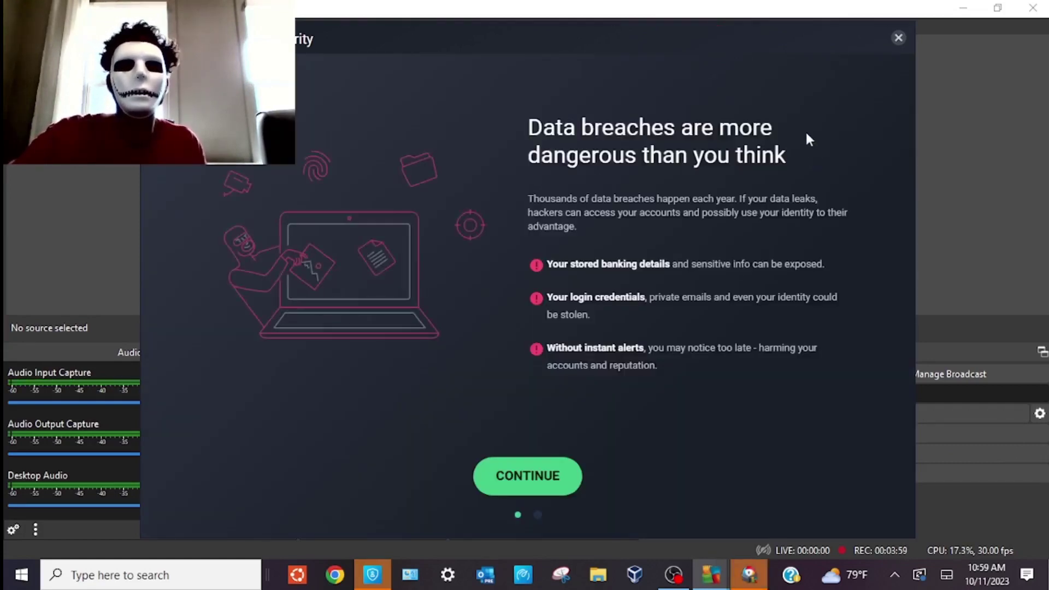
left_click(526, 490)
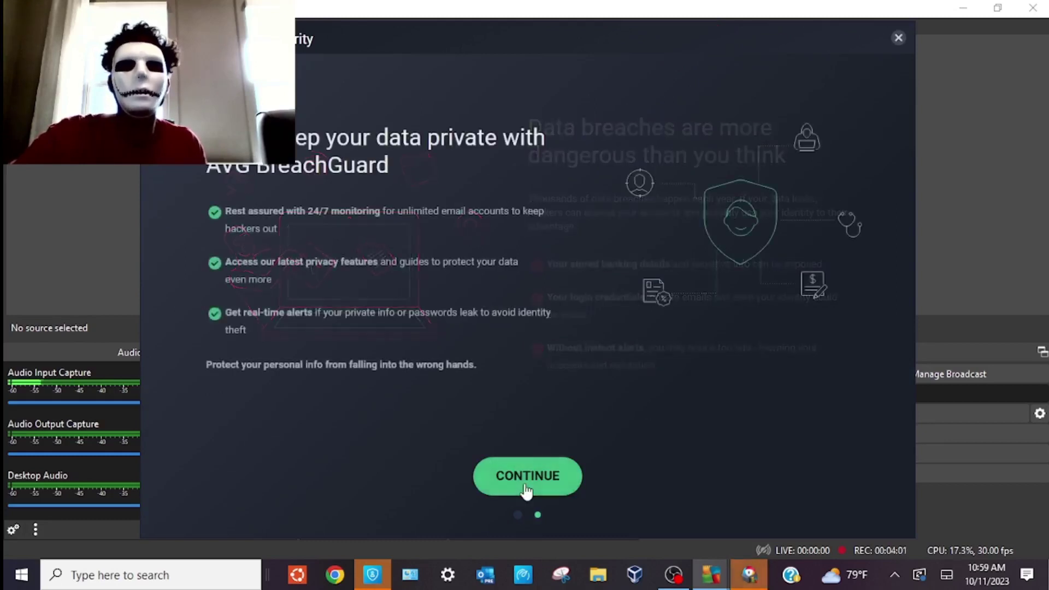
left_click(526, 489)
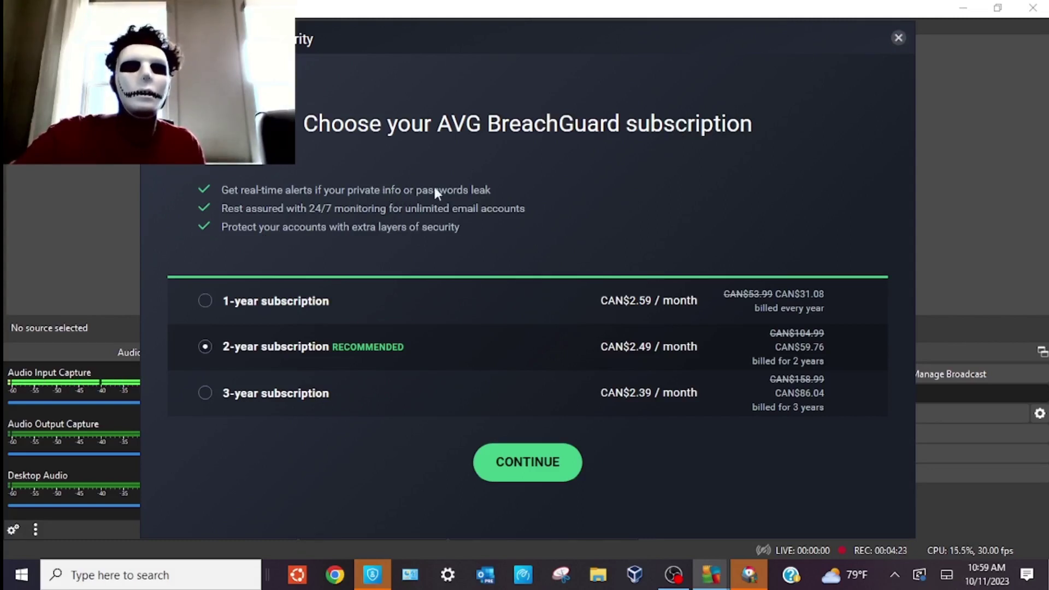
left_click(899, 39)
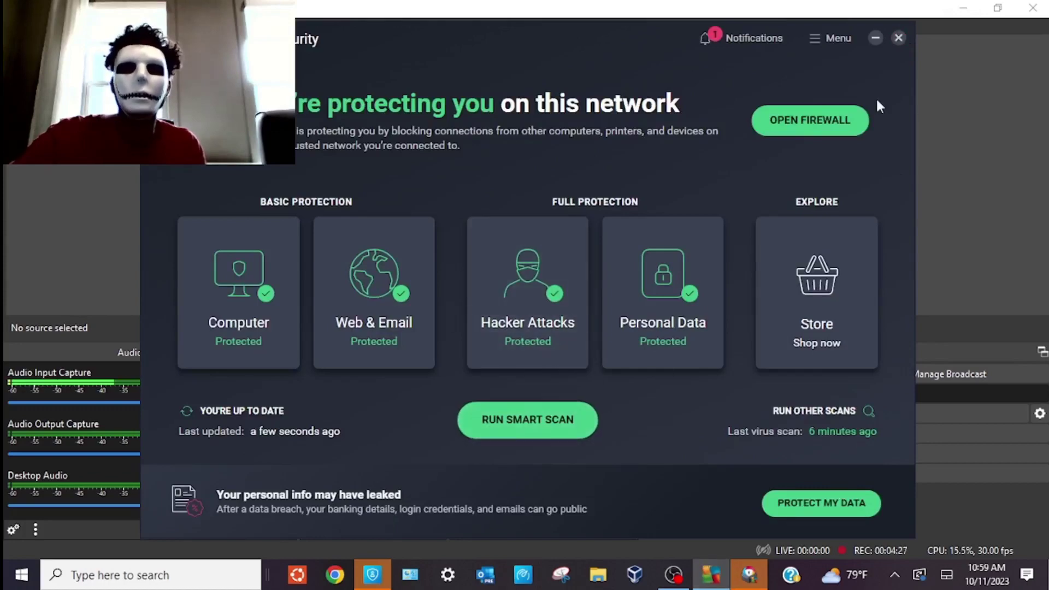
Step: Close AVG Internet Security and accept the terms to install AVG Secure Browser
left_click(897, 39)
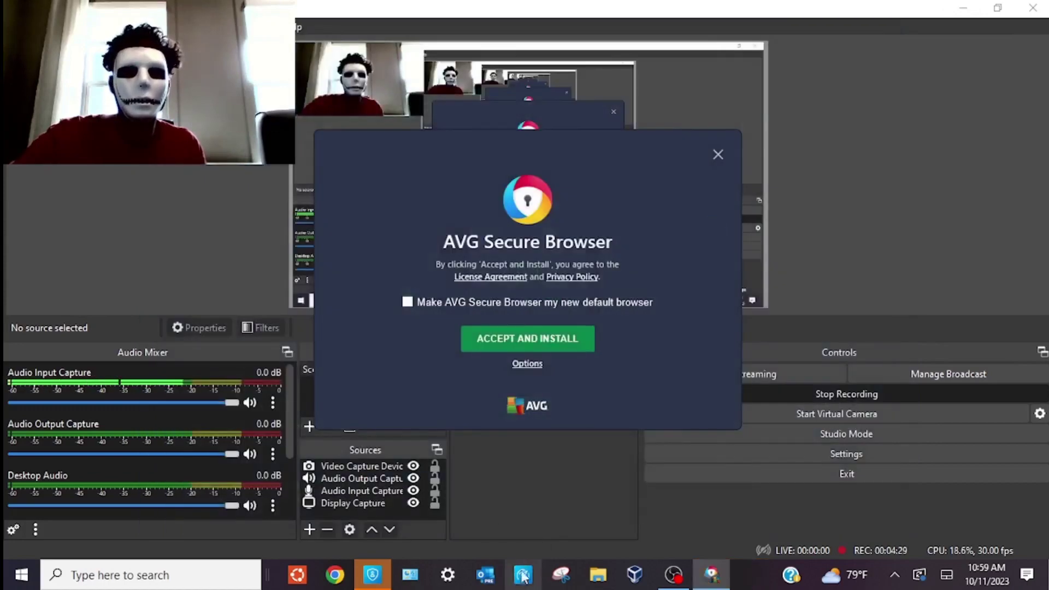
left_click(507, 338)
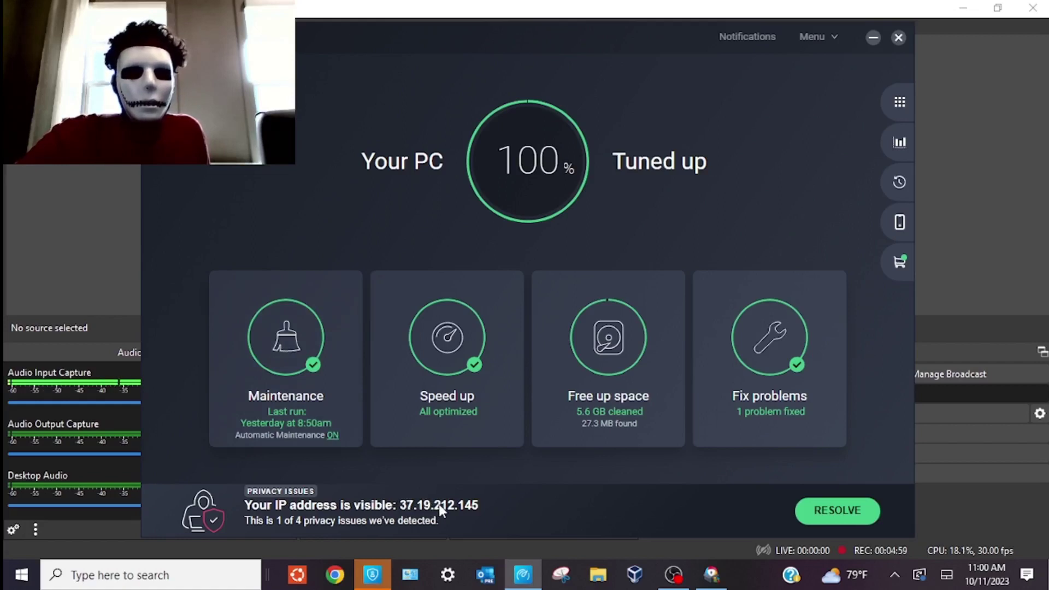
Step: Start a maintenance scan from the Maintenance card on the TuneUp dashboard
left_click(300, 344)
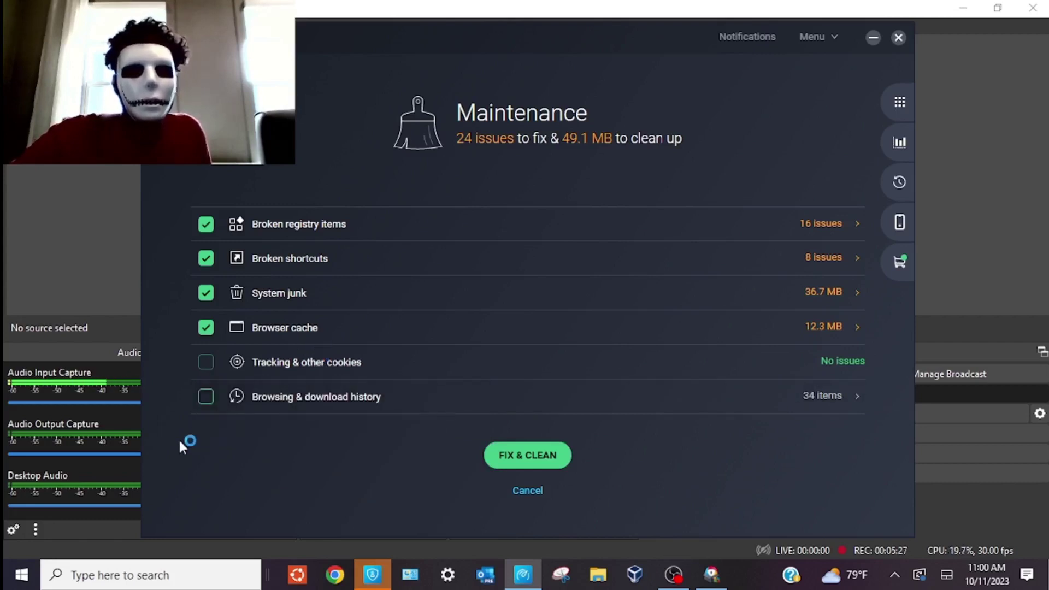
Step: Include Google Chrome's 34 history items, then fix and clean everything, allowing the browser to close
left_click(205, 398)
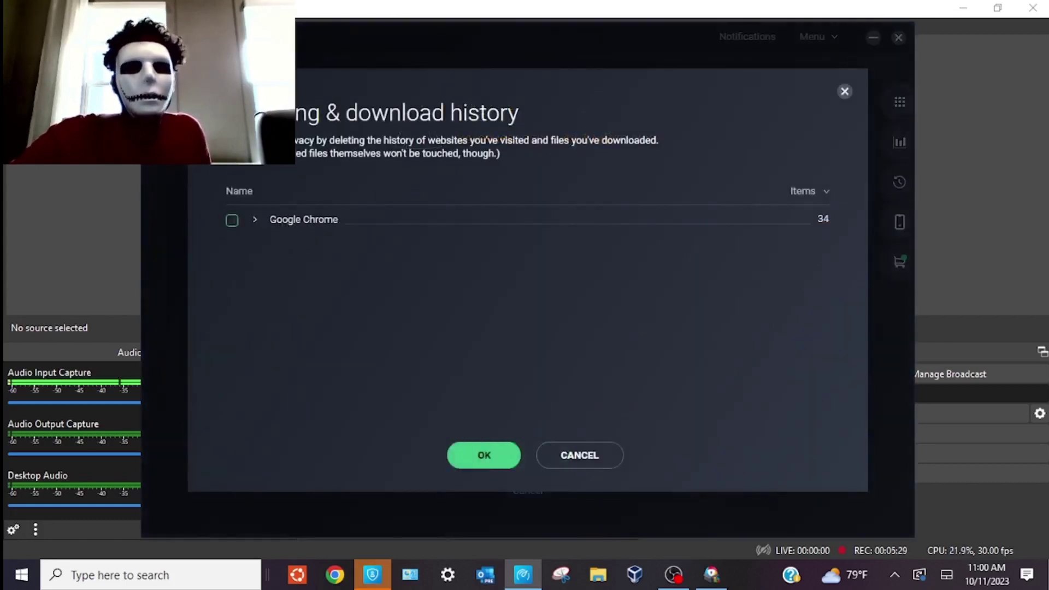
left_click(232, 222)
left_click(480, 454)
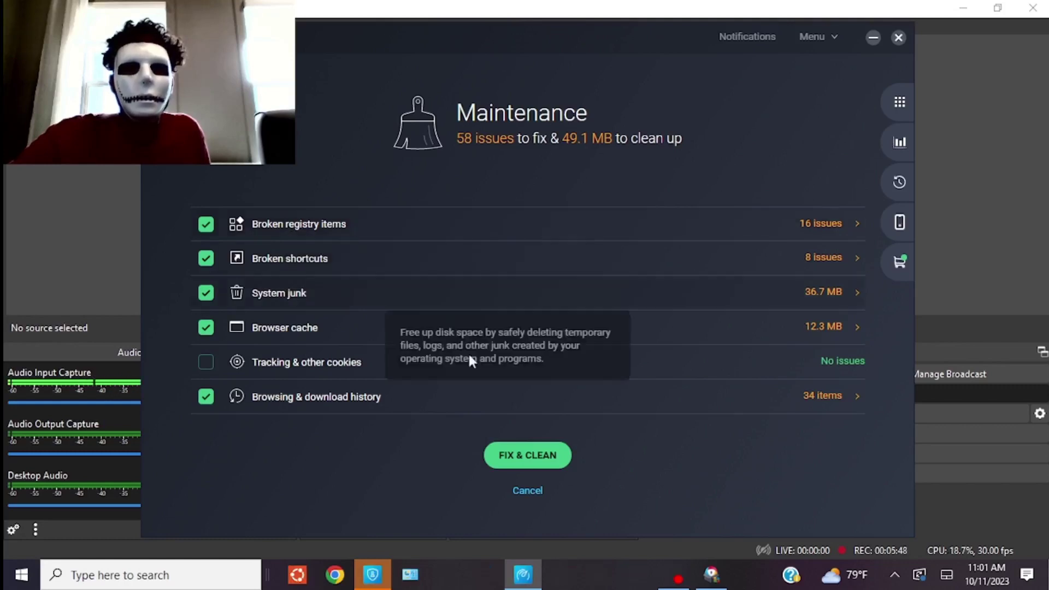
left_click(516, 453)
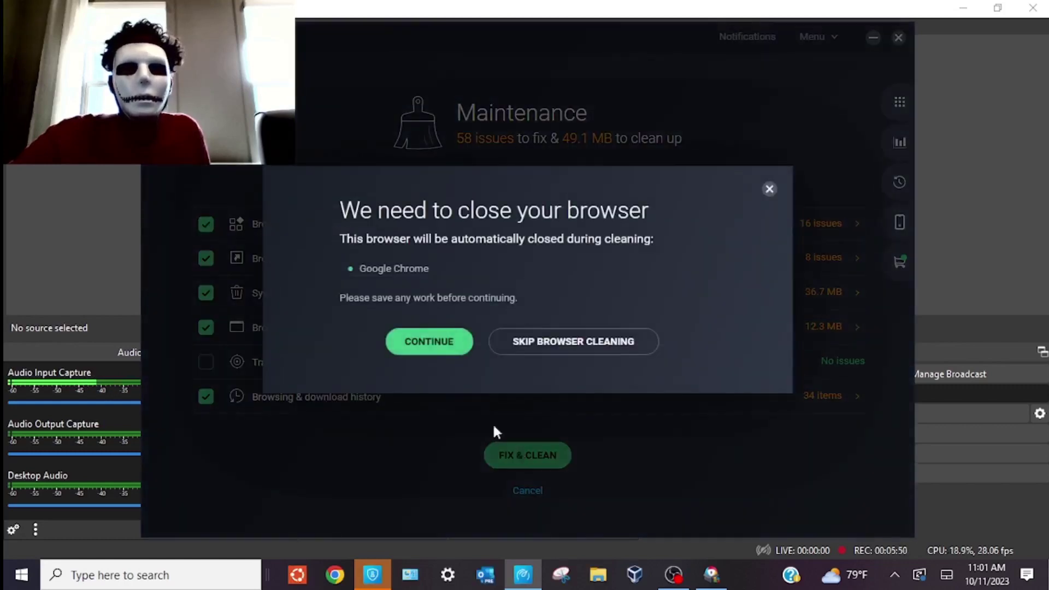
left_click(435, 349)
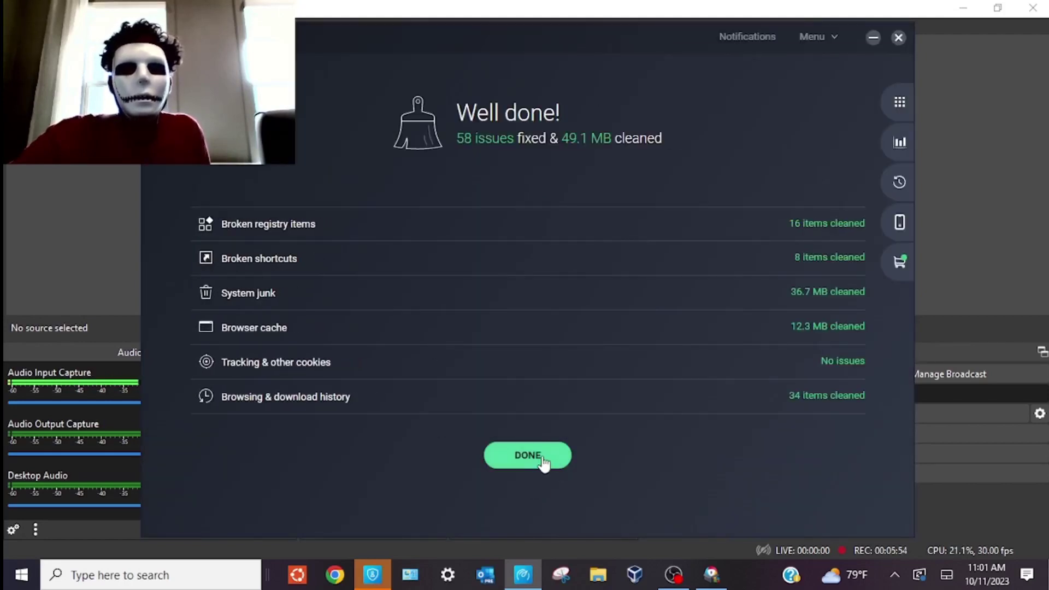
left_click(528, 455)
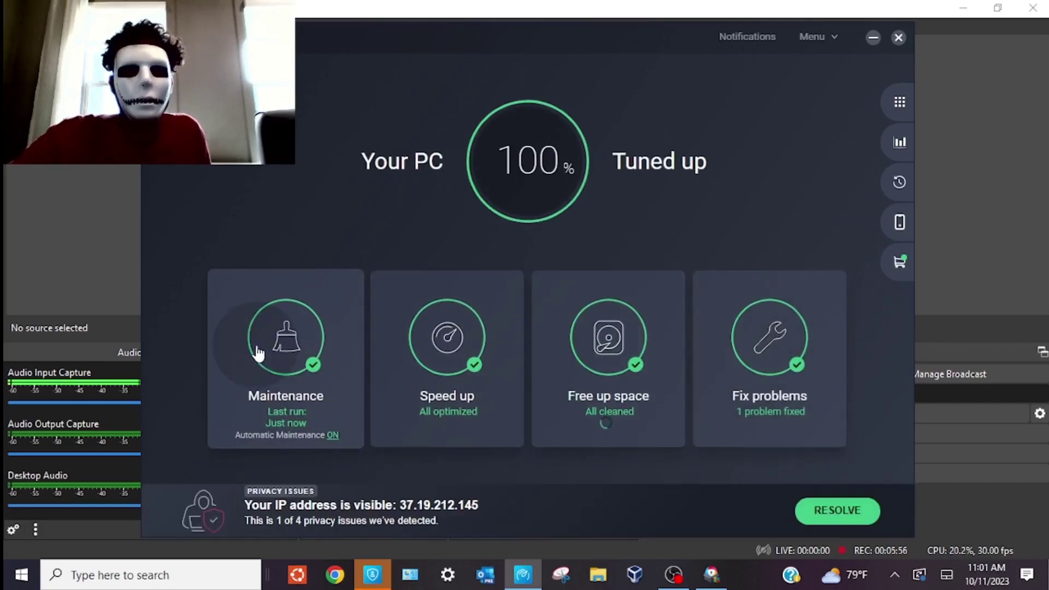
Step: Rerun maintenance and fix and clean the four found issues
left_click(257, 352)
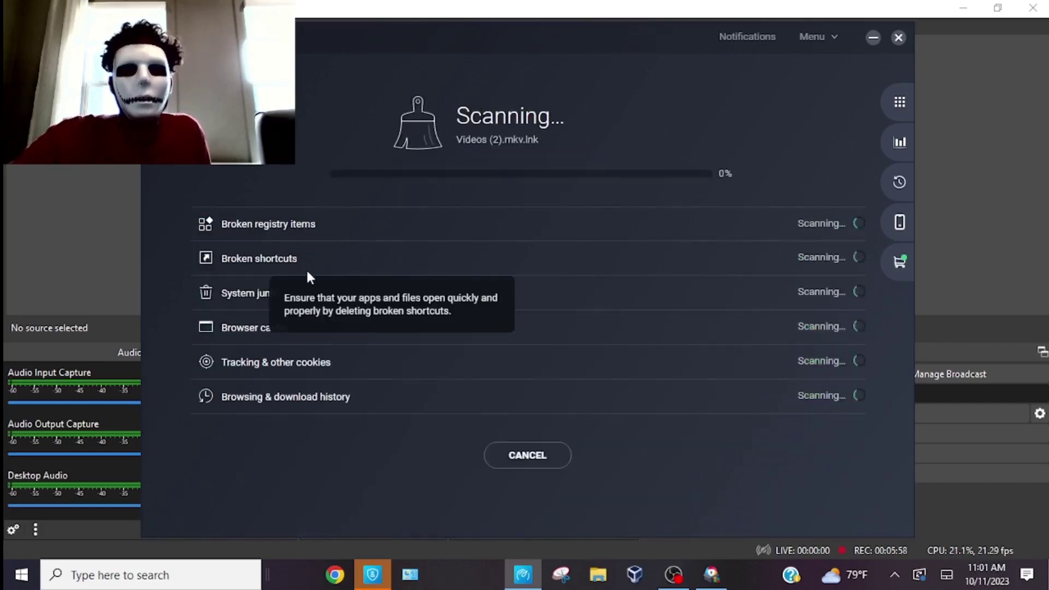
mouse_move(336, 395)
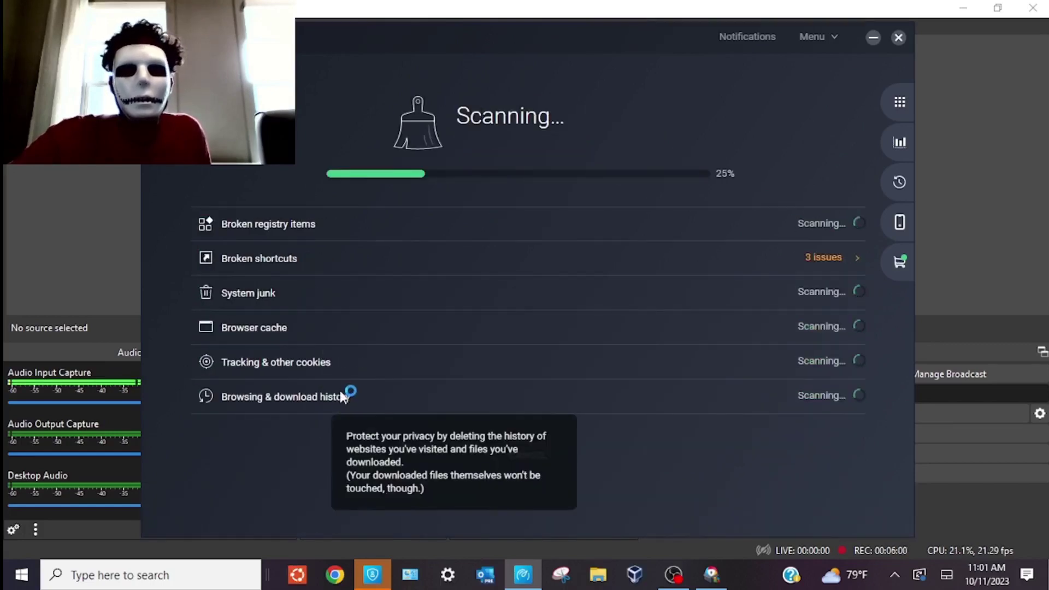
mouse_move(227, 264)
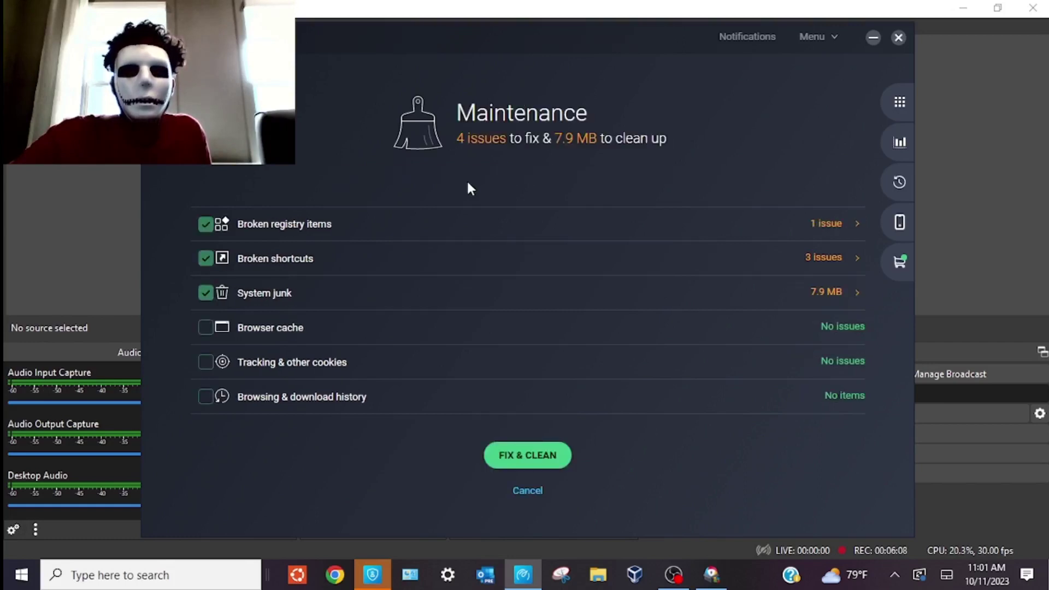
left_click(533, 454)
left_click(548, 459)
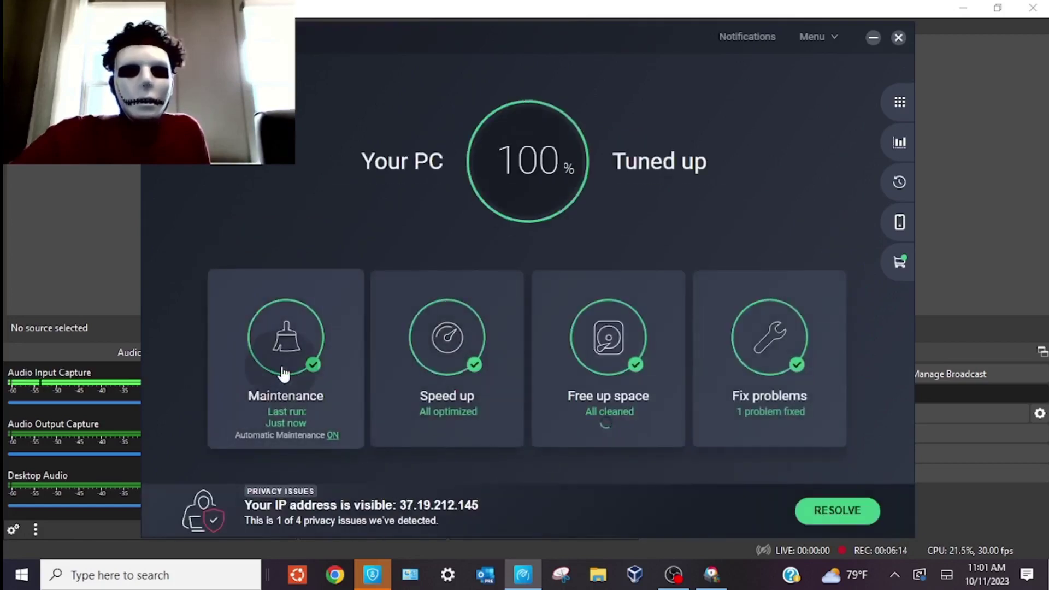
Step: Rescan with AVG Secure Browser history included, then fix and clean, letting the browser close
left_click(281, 363)
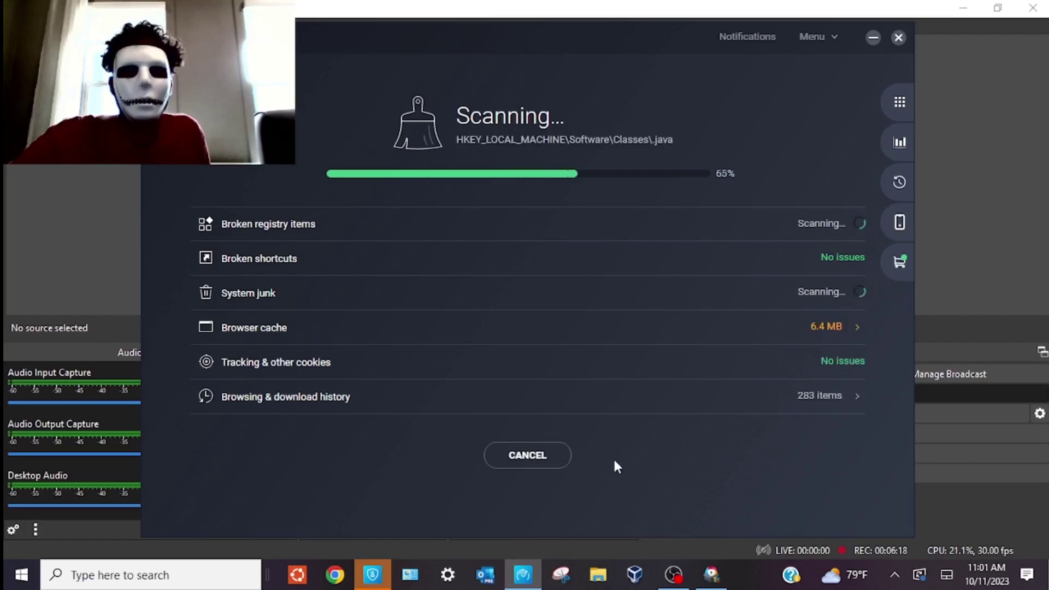
mouse_move(811, 405)
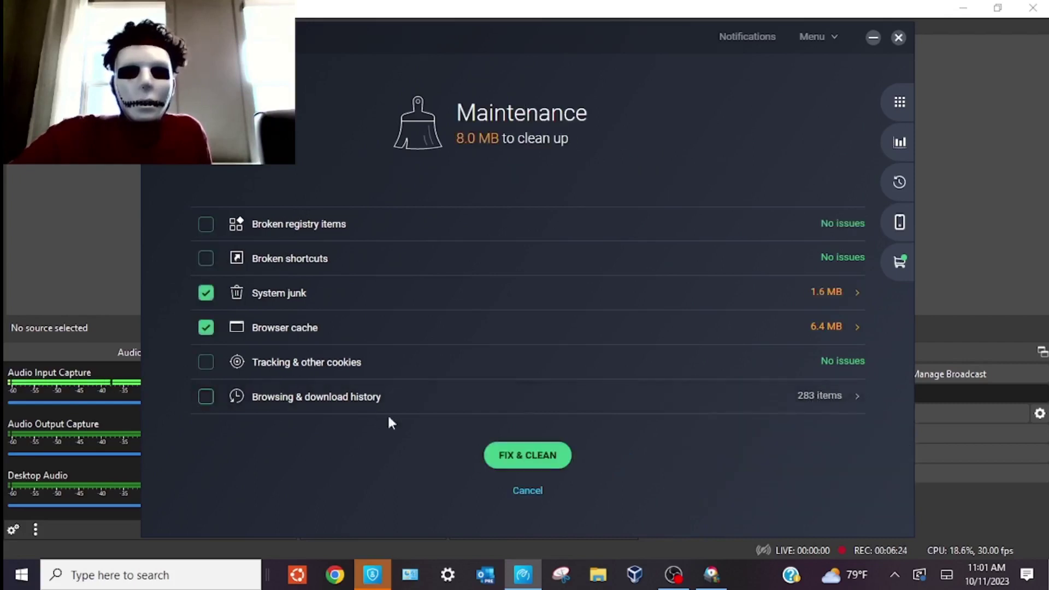
left_click(201, 394)
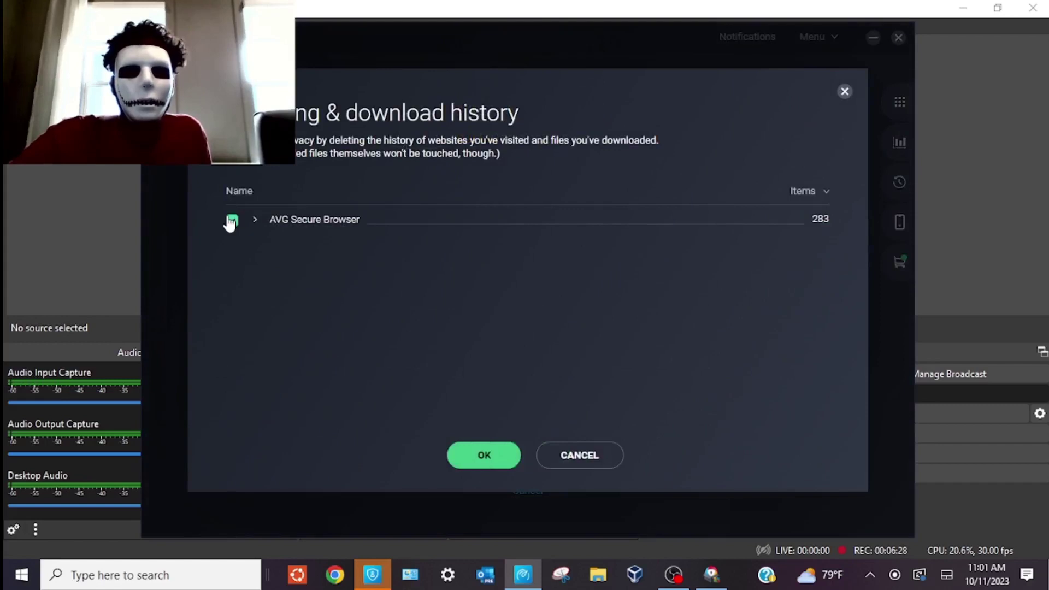
left_click(462, 458)
left_click(532, 457)
left_click(442, 344)
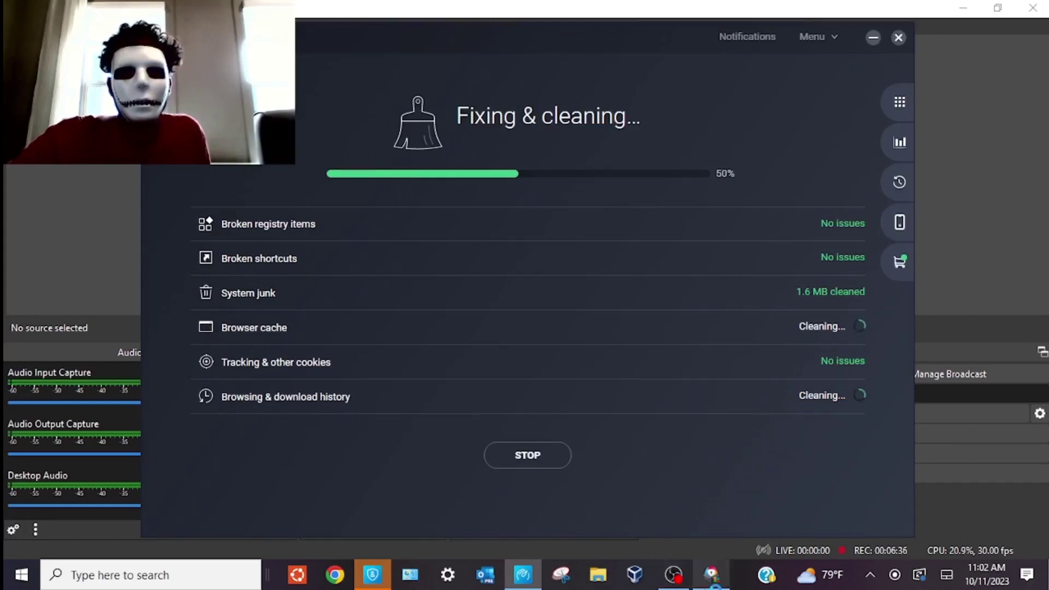
mouse_move(710, 580)
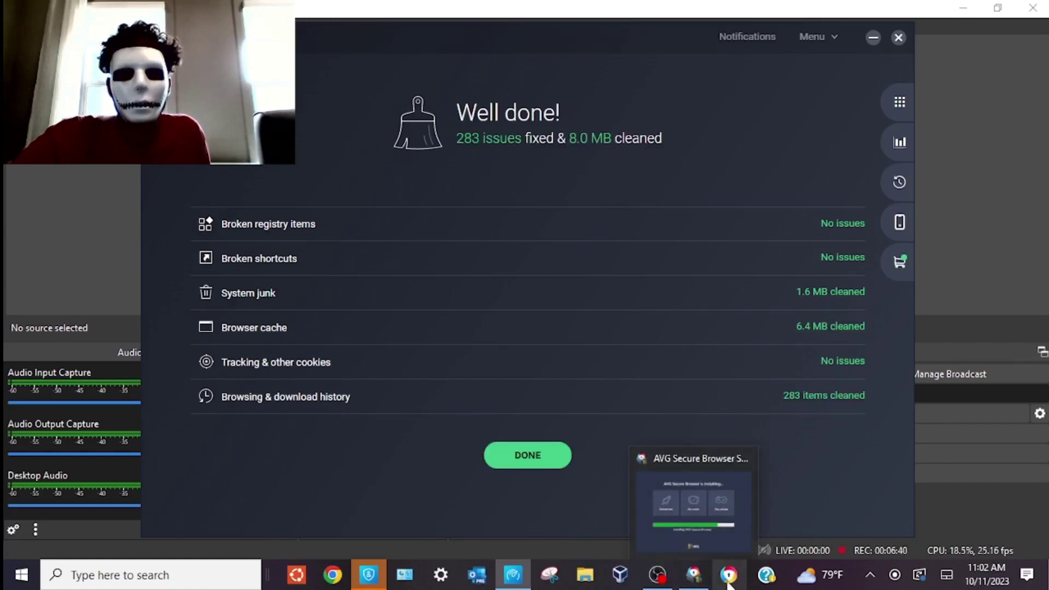
Step: Close the cleanup summary, open the Speed up details, and focus Secure Browser's Google search field
left_click(537, 457)
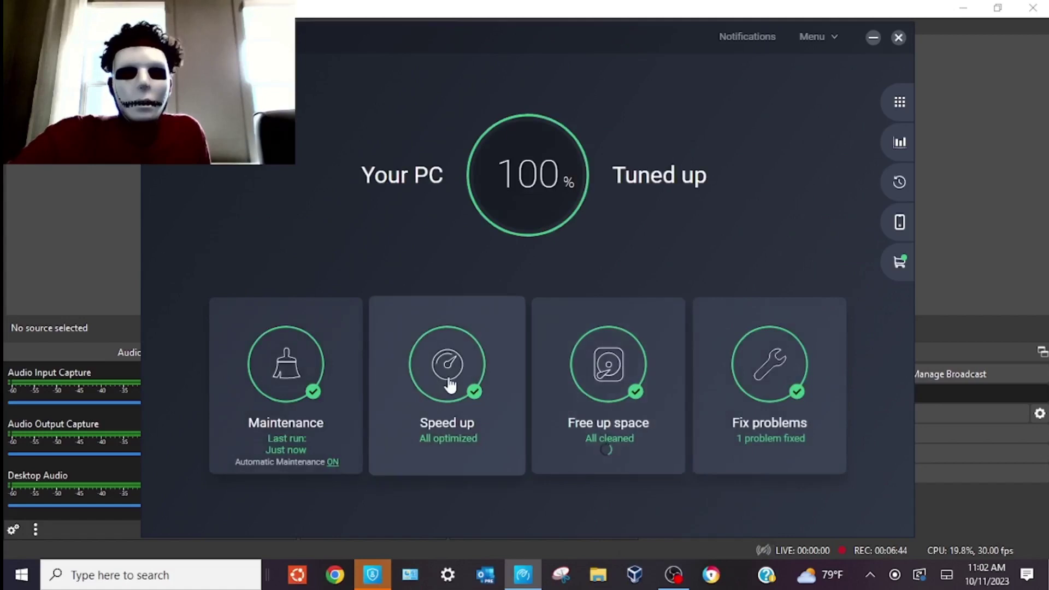
left_click(448, 380)
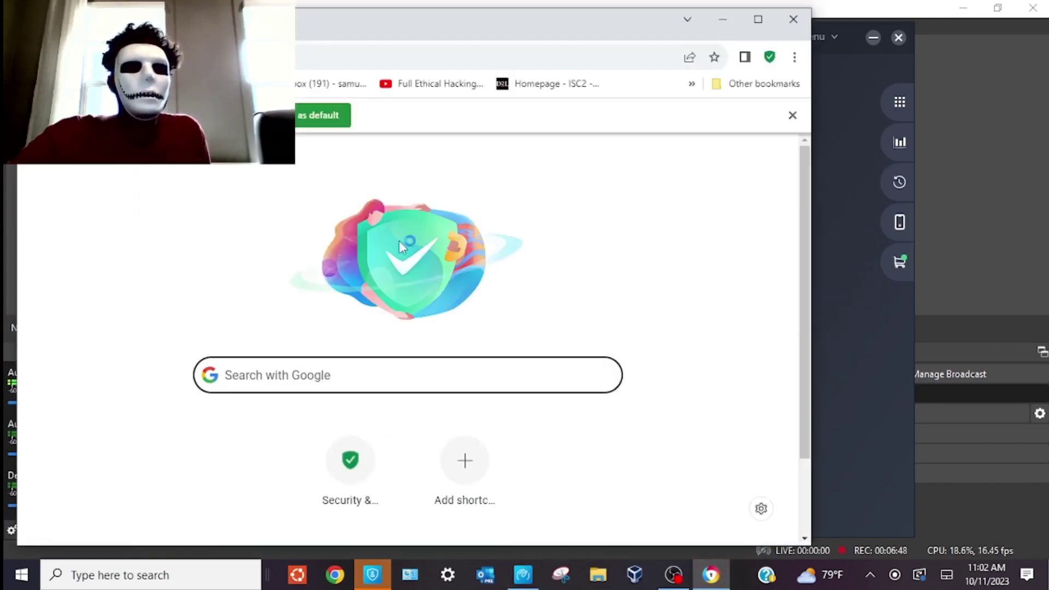
left_click(333, 373)
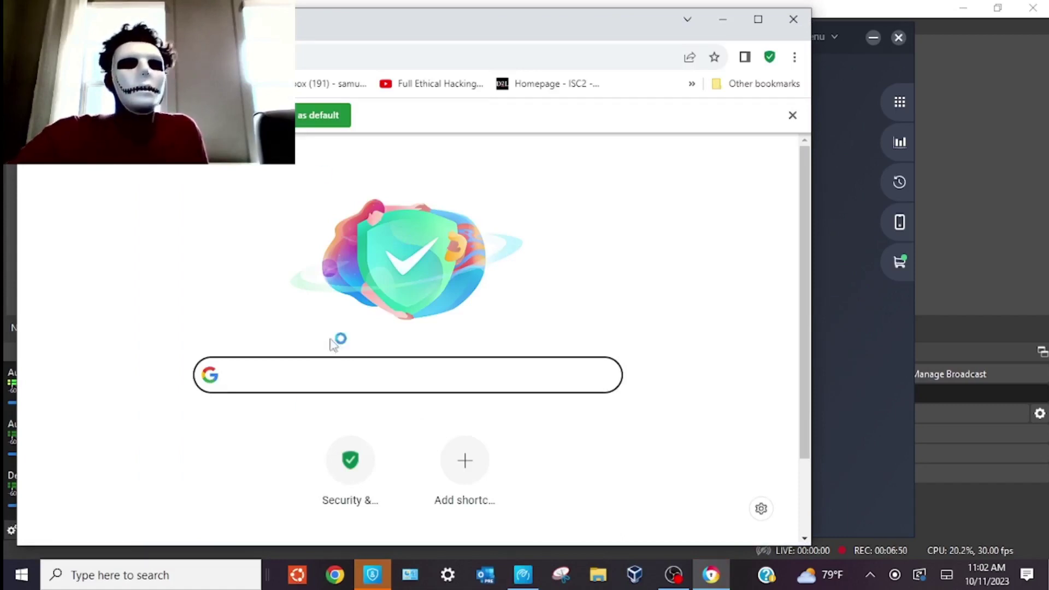
Step: Navigate to youtube.com from the Secure Browser address bar
left_click(382, 57)
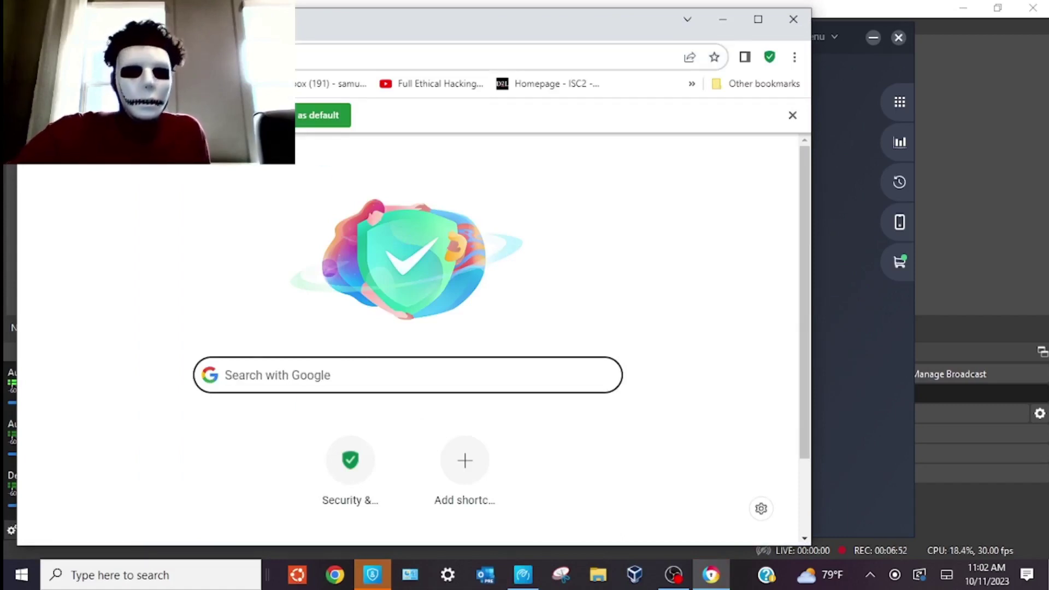
type("your")
key("BackSpace")
key("BackSpace")
key("BackSpace")
key("BackSpace")
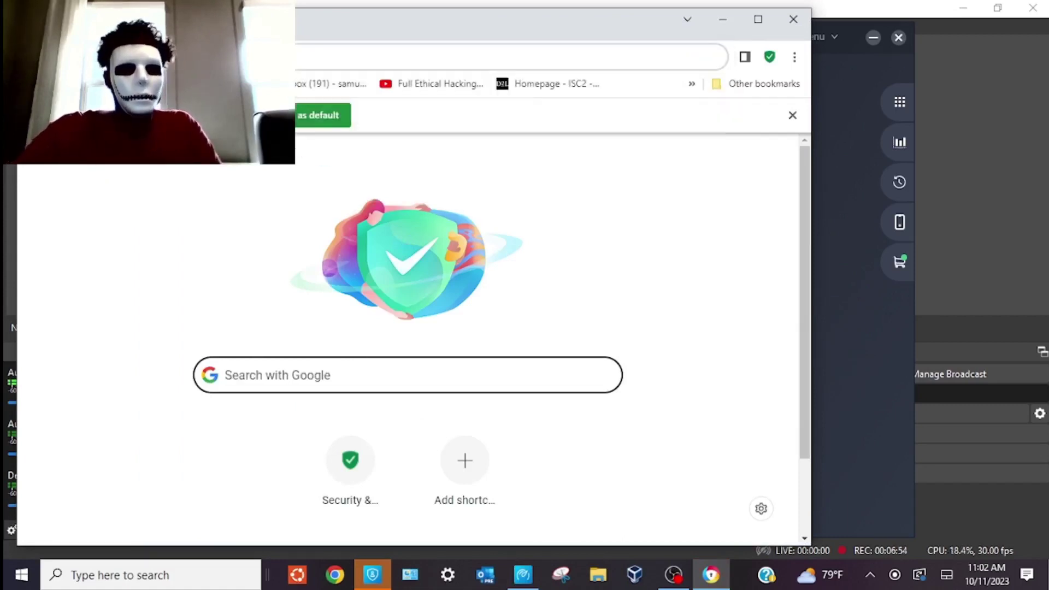
type("youtube.com")
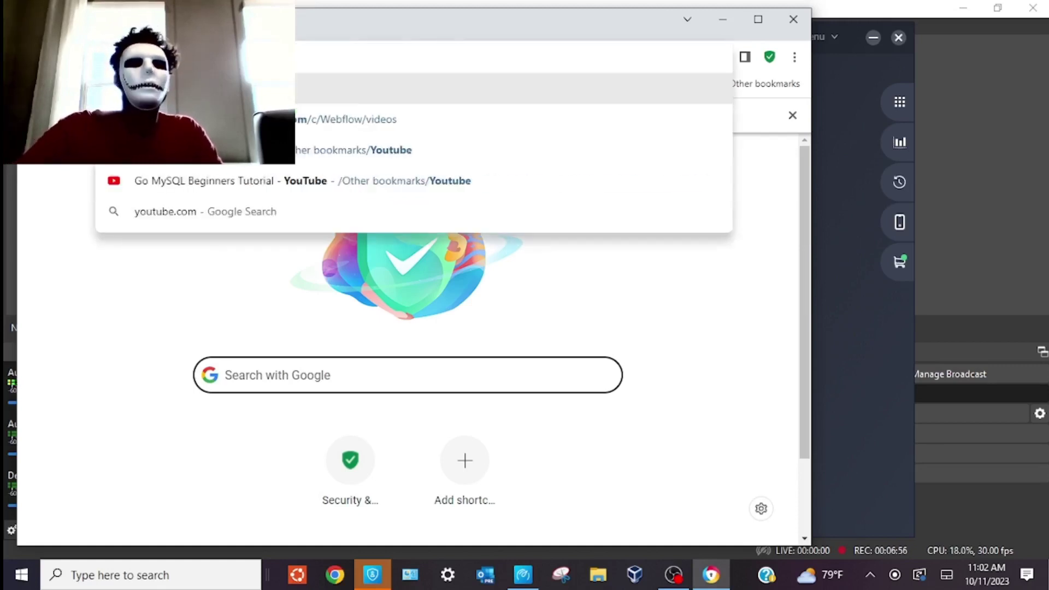
key("Return")
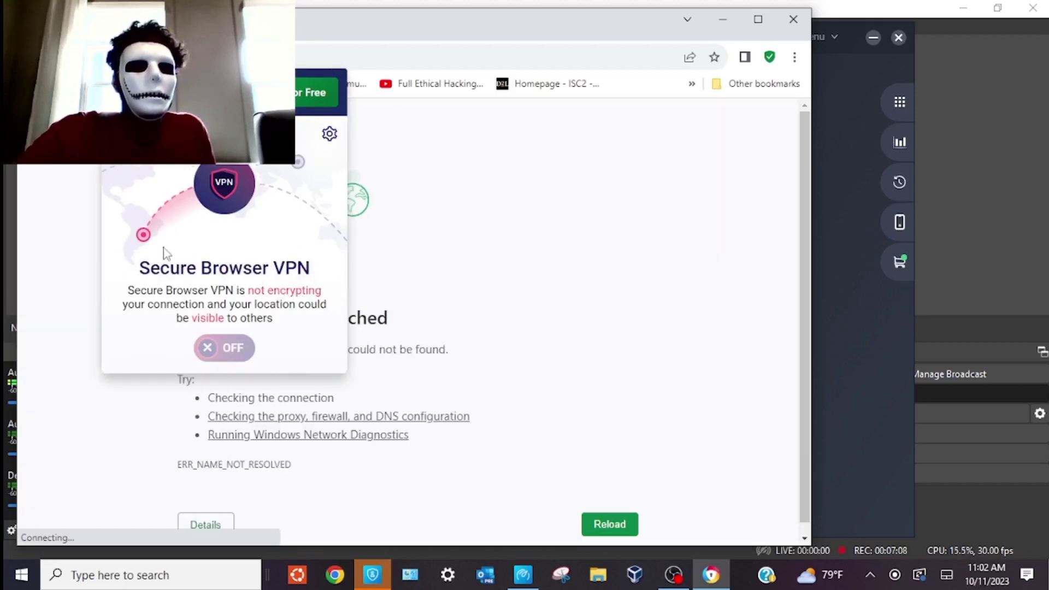
Step: Dismiss the VPN panel, reload youtube.com three times, then minimize Secure Browser
left_click(406, 291)
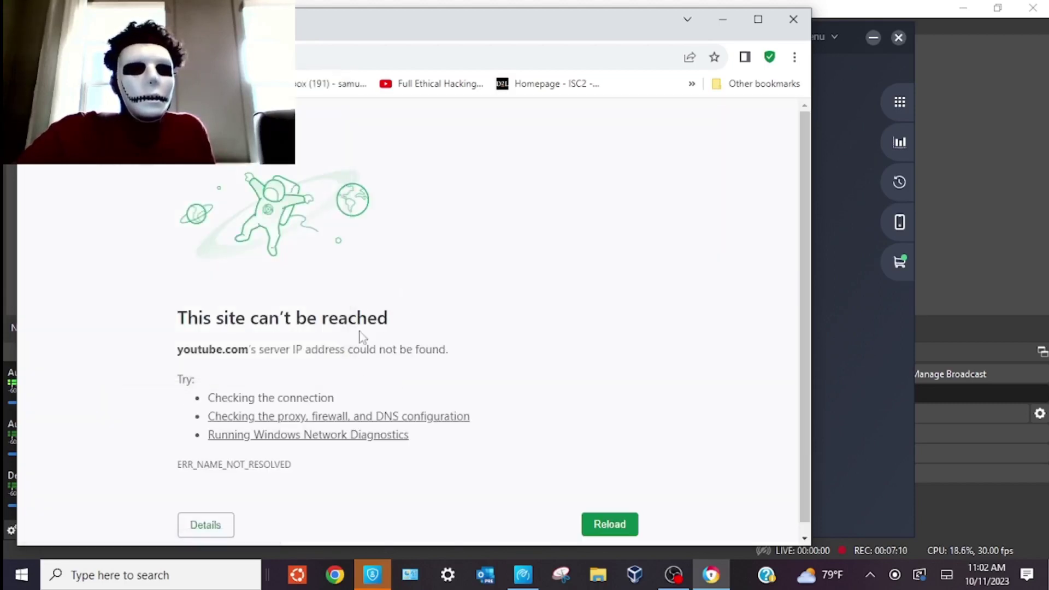
left_click(610, 526)
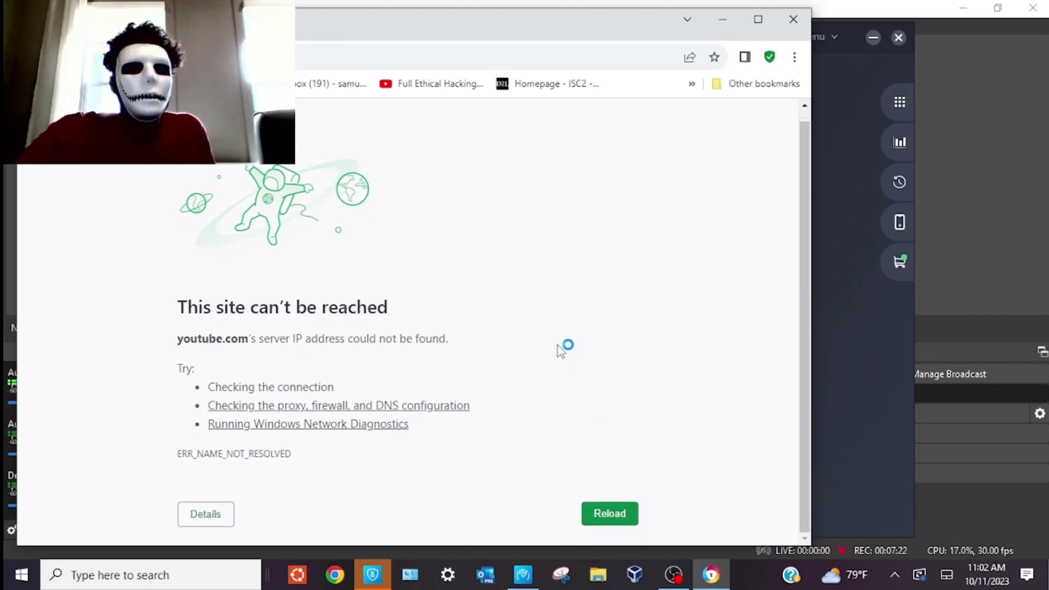
left_click(613, 524)
left_click(613, 524)
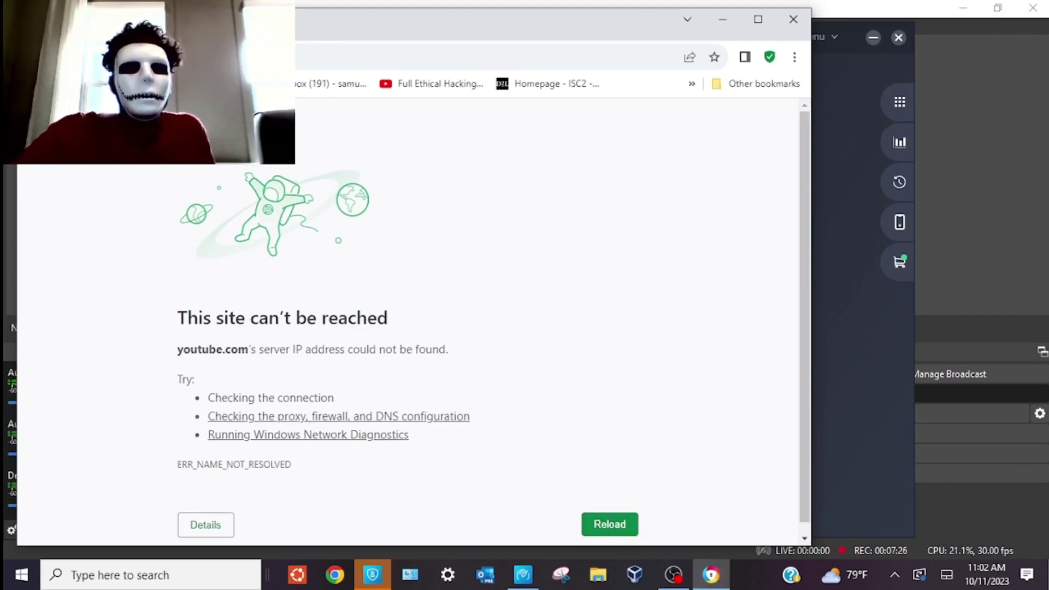
left_click(710, 575)
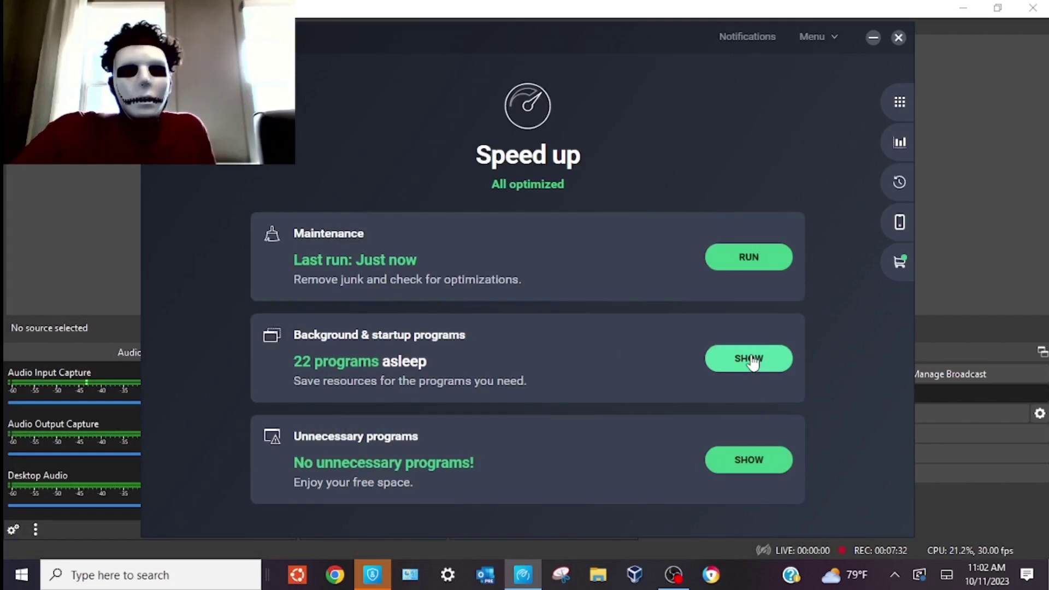
Step: Search the Start menu for 'avg' to list the installed AVG apps
left_click(22, 581)
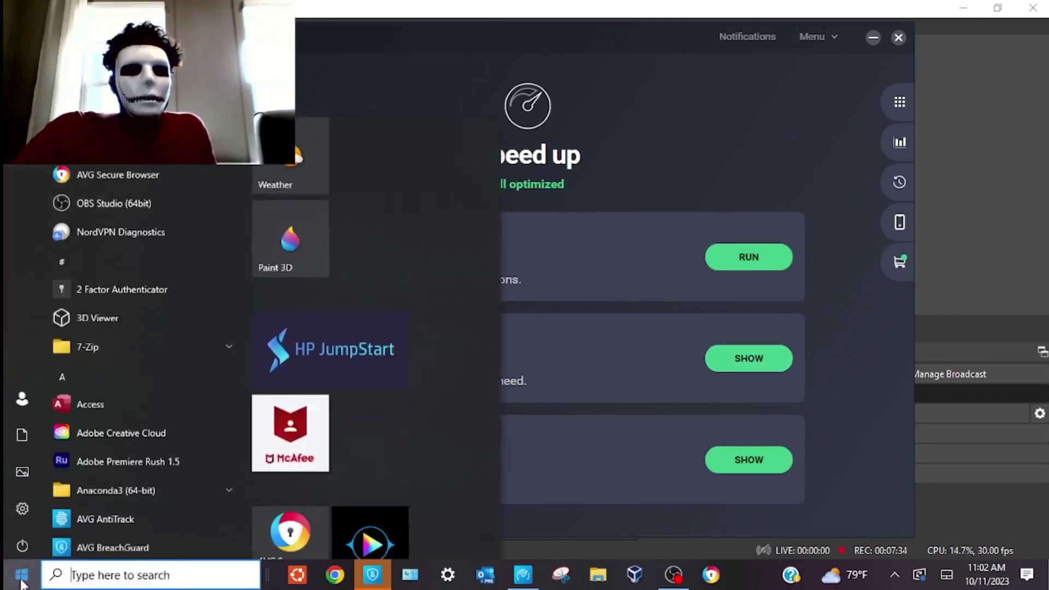
left_click(128, 578)
type("v")
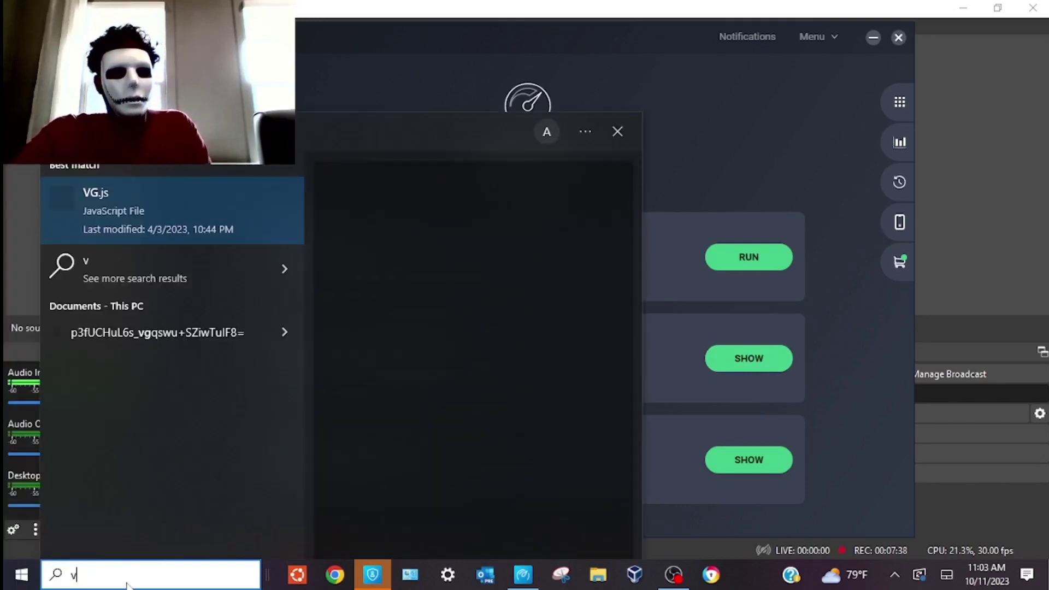
key("BackSpace")
type("avg")
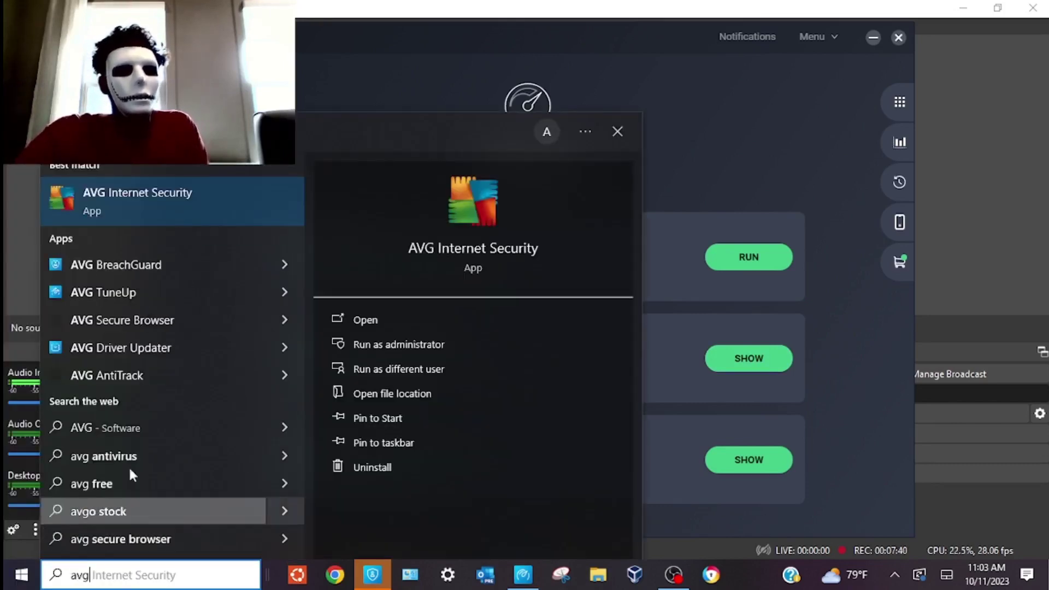
Step: Launch AVG BreachGuard, start signing in, and close the failed browser sign-in page
left_click(150, 259)
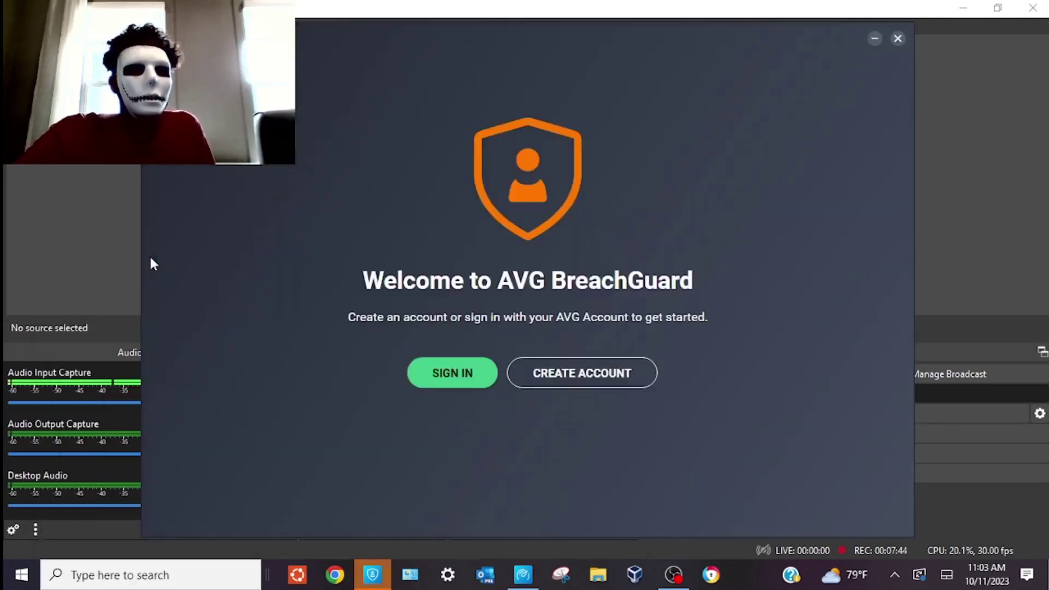
left_click(464, 379)
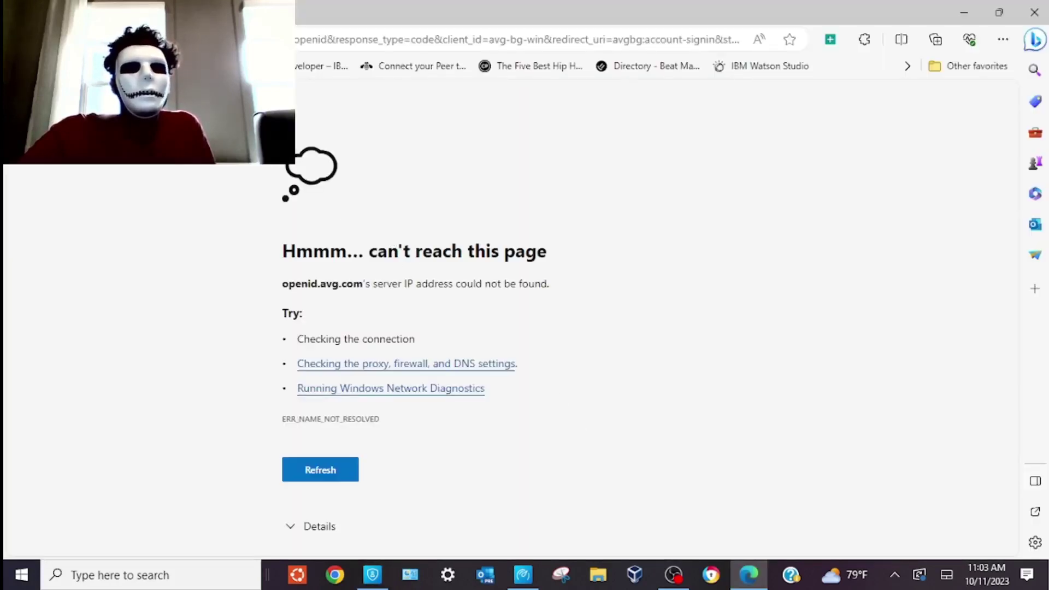
key("alt+F4")
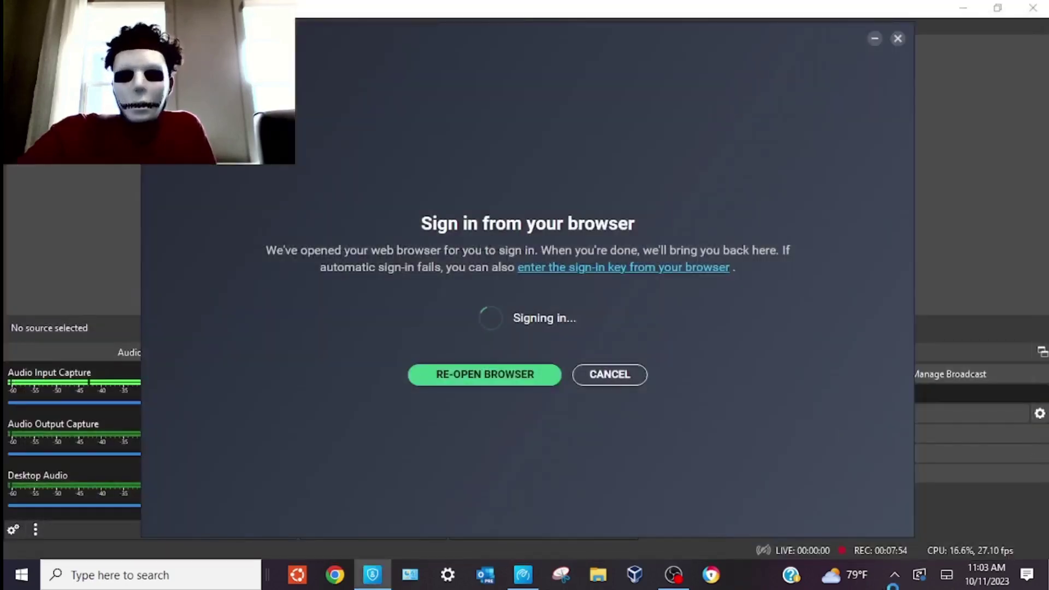
Step: Dismiss the tray flyout, pick a Chrome profile, and close the Chrome Web Store window
left_click(895, 575)
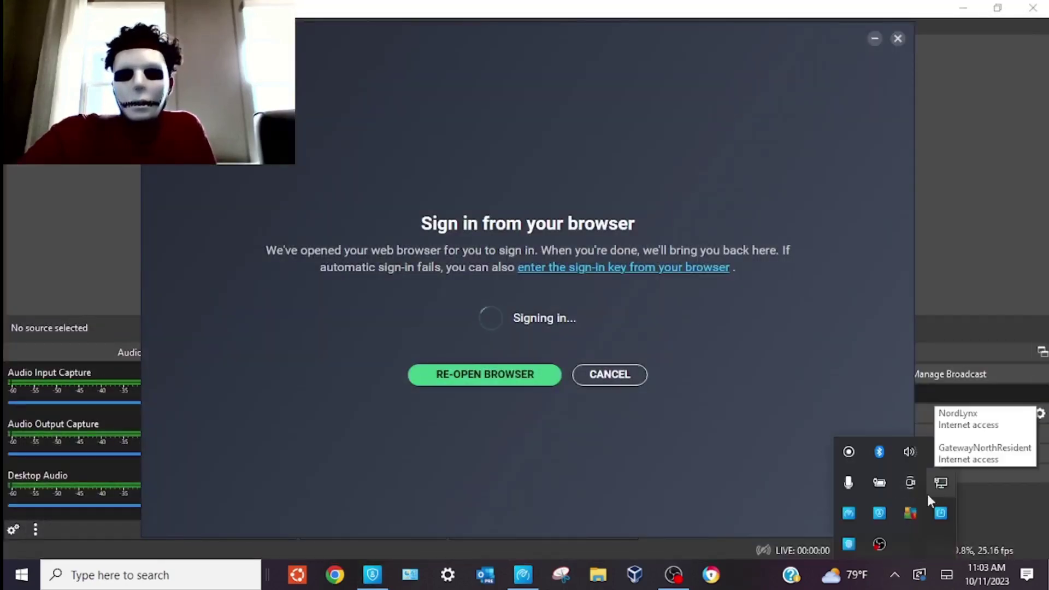
left_click(633, 474)
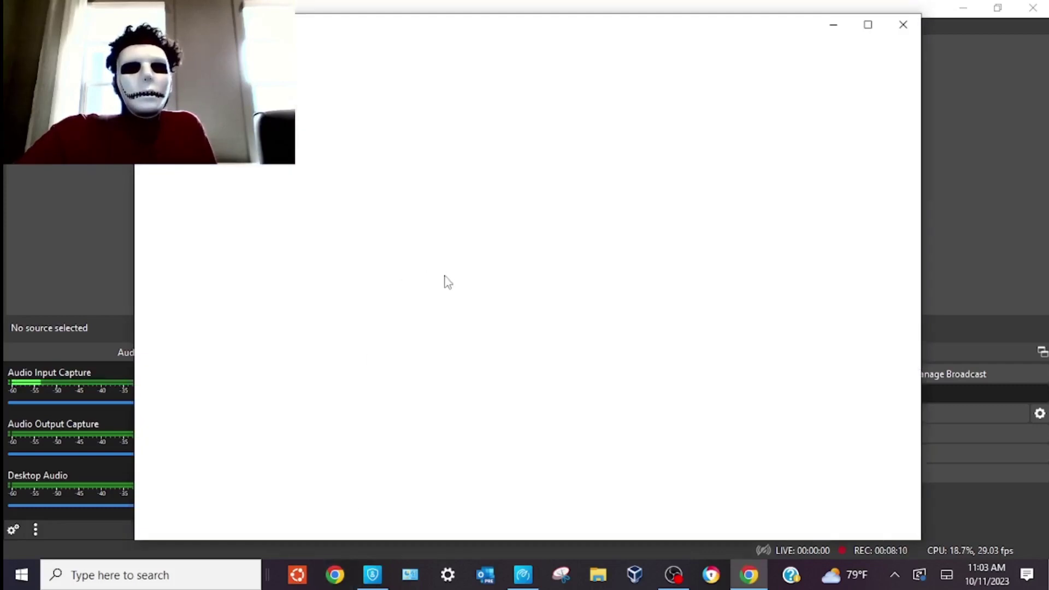
left_click(454, 277)
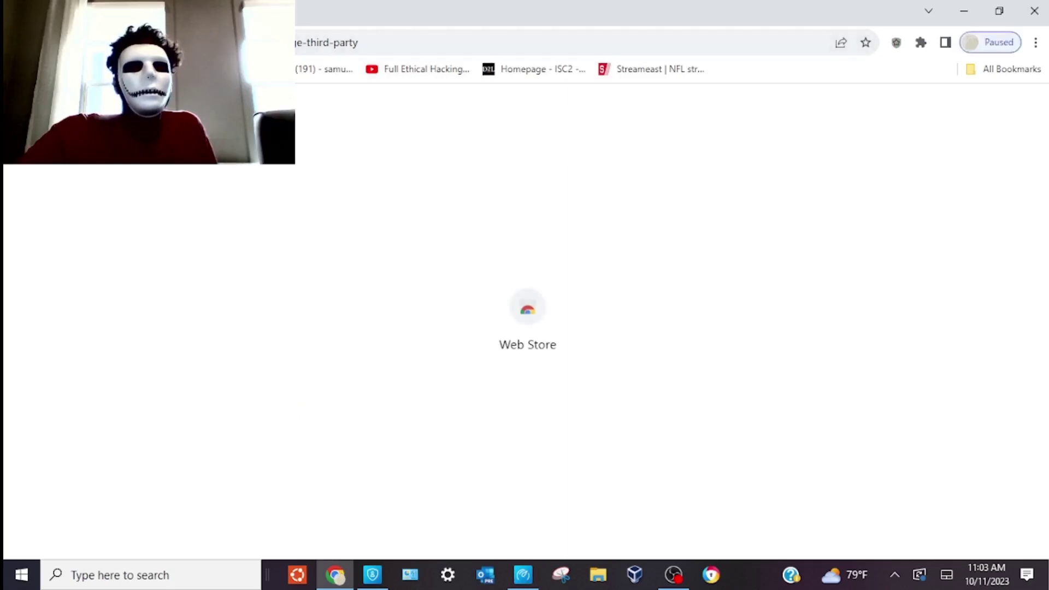
key("alt+Tab")
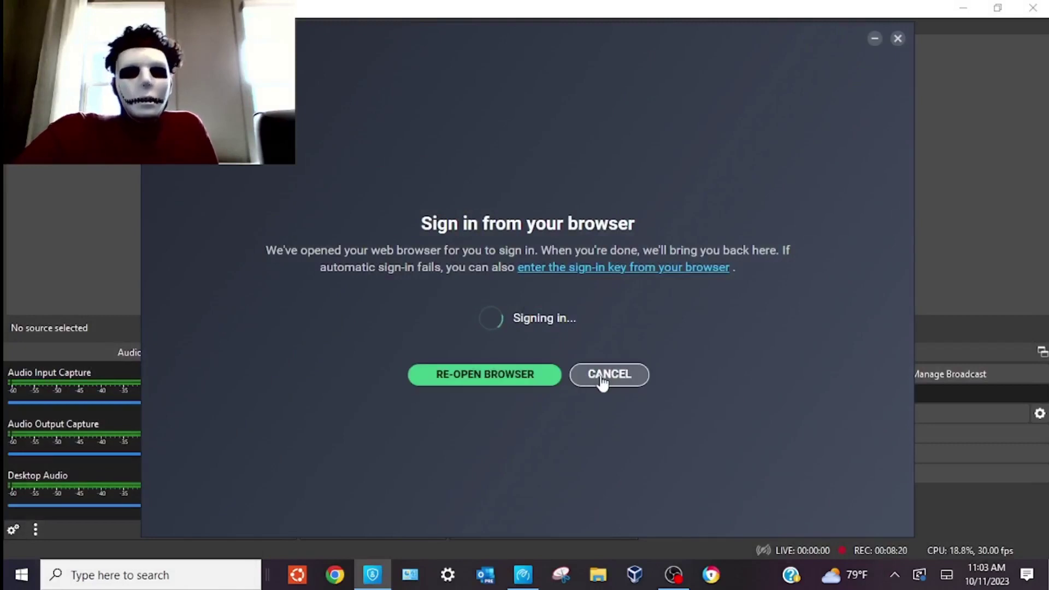
Step: Launch AVG Driver Updater from Start and cancel the pending BreachGuard browser sign-in
left_click(17, 582)
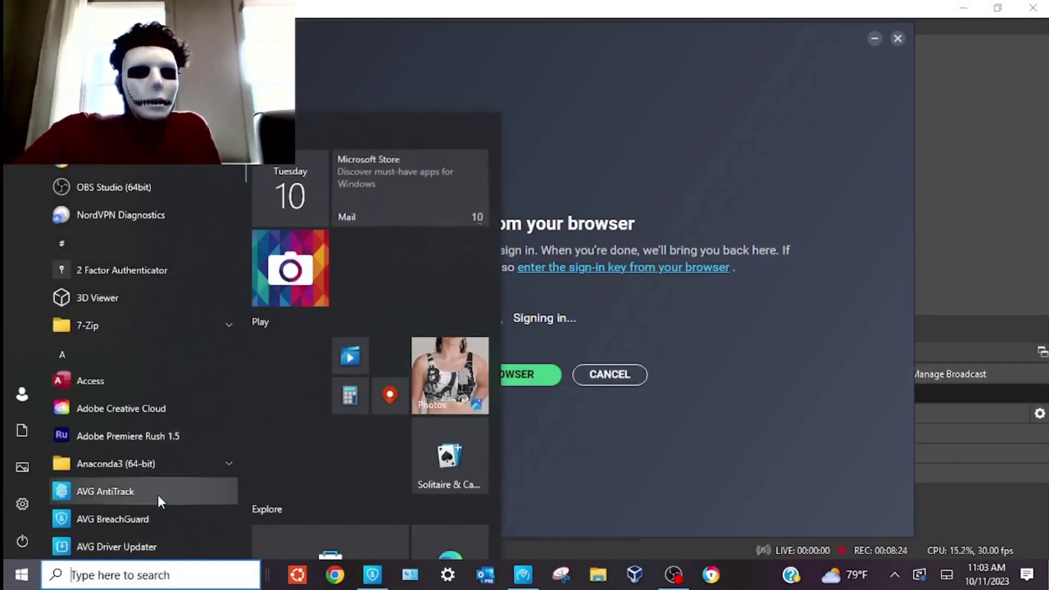
scroll(157, 494, "down", 2)
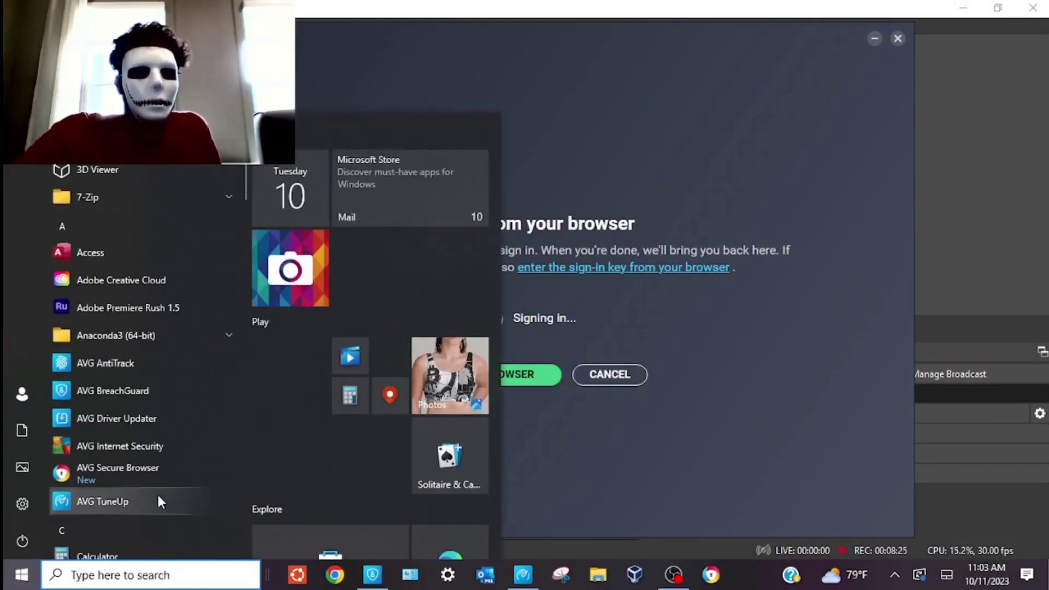
left_click(157, 413)
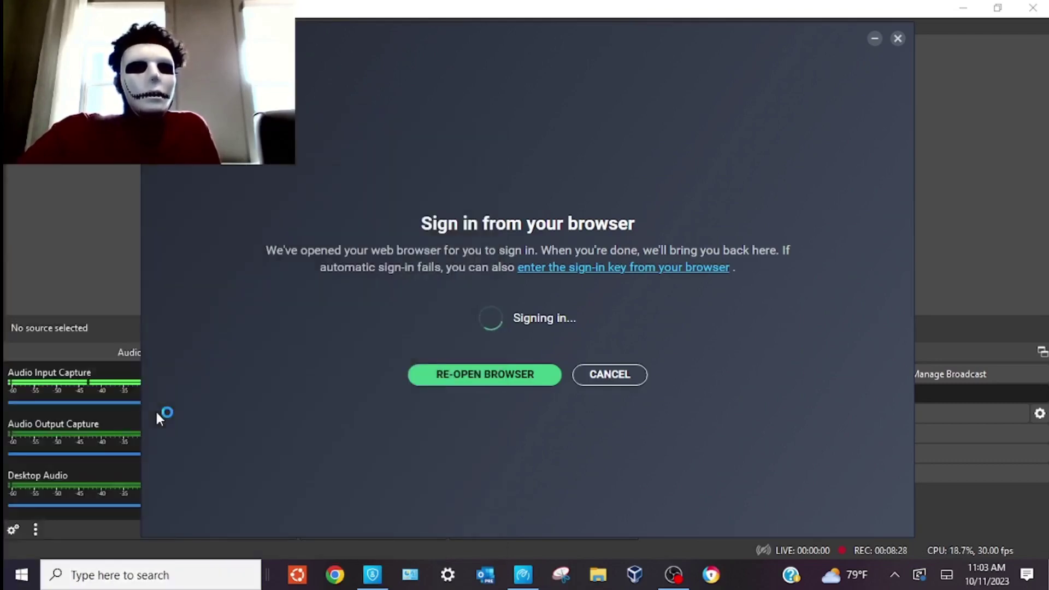
left_click(614, 377)
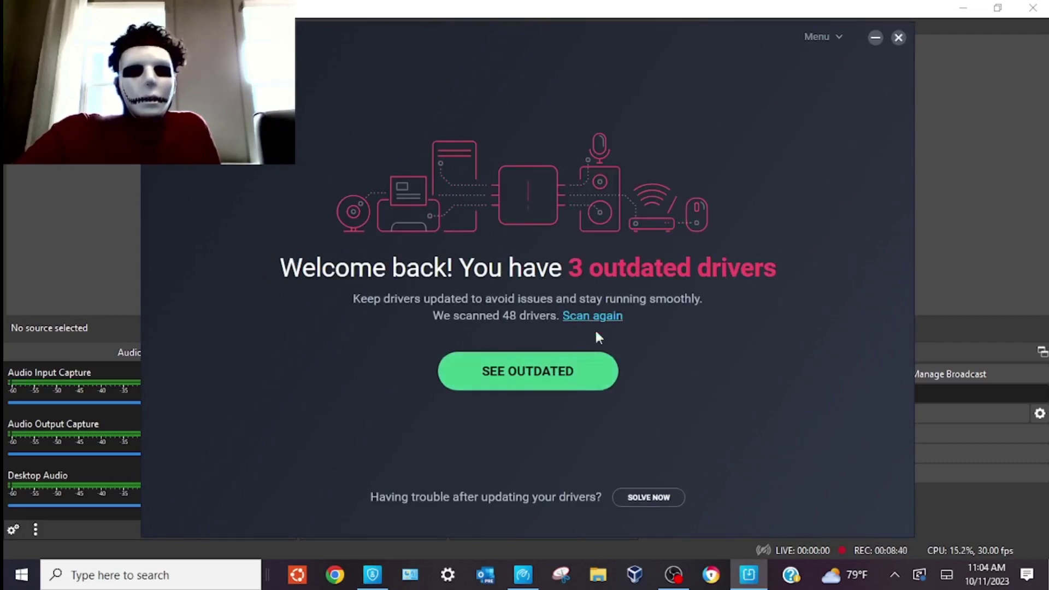
Step: Update the three outdated drivers, finish, and close AVG Driver Updater
left_click(566, 374)
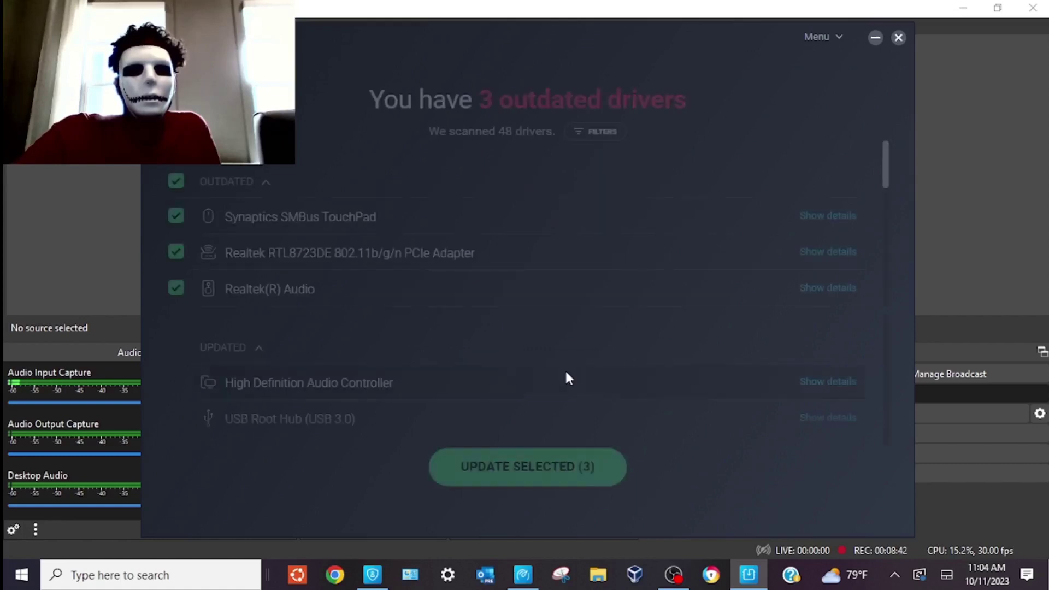
left_click(559, 467)
left_click(457, 327)
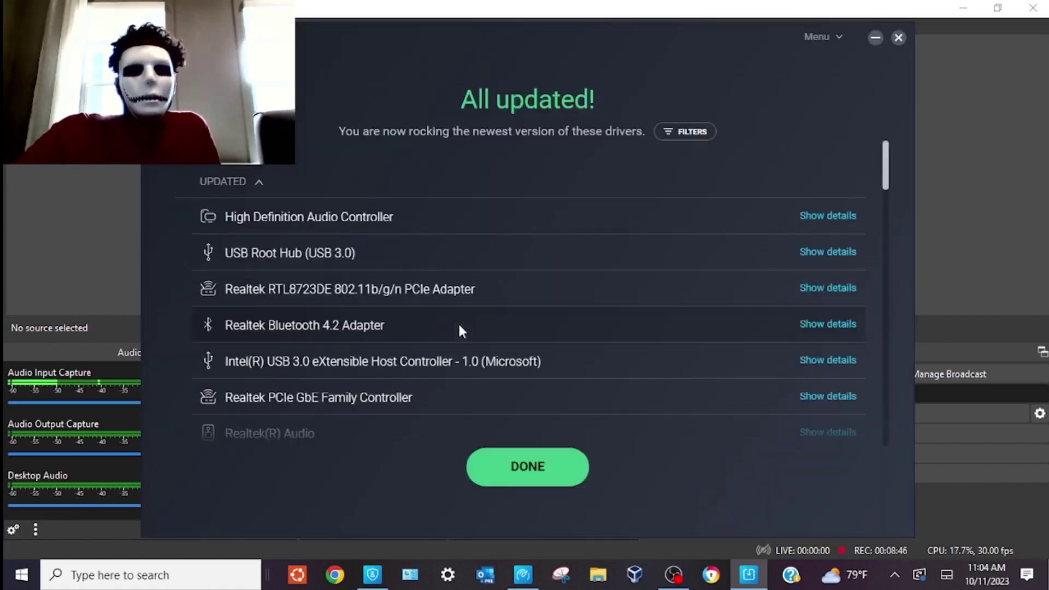
scroll(576, 382, "down", 15)
scroll(576, 382, "down", 10)
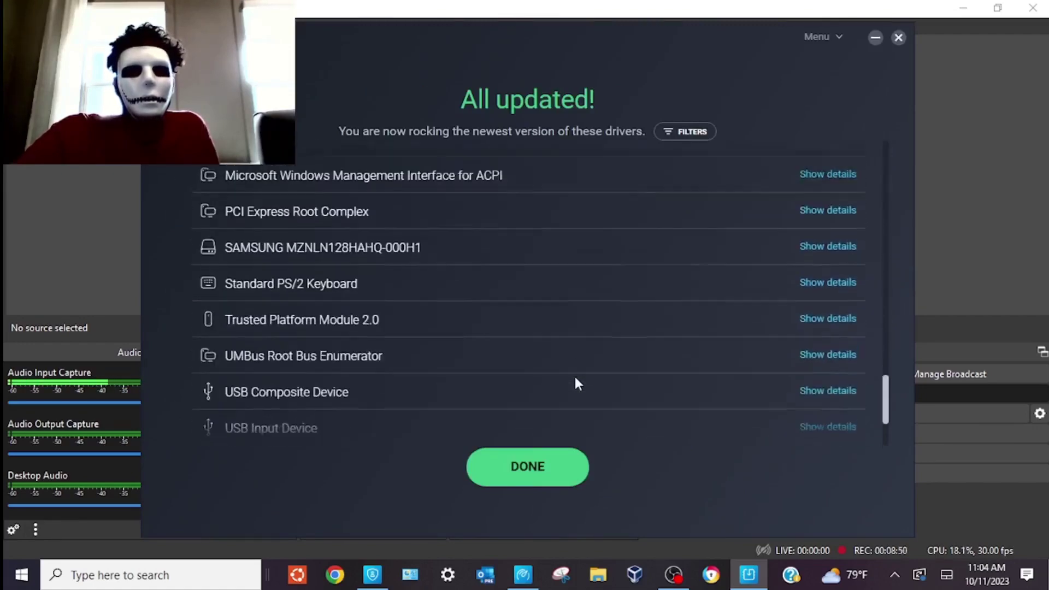
left_click(525, 468)
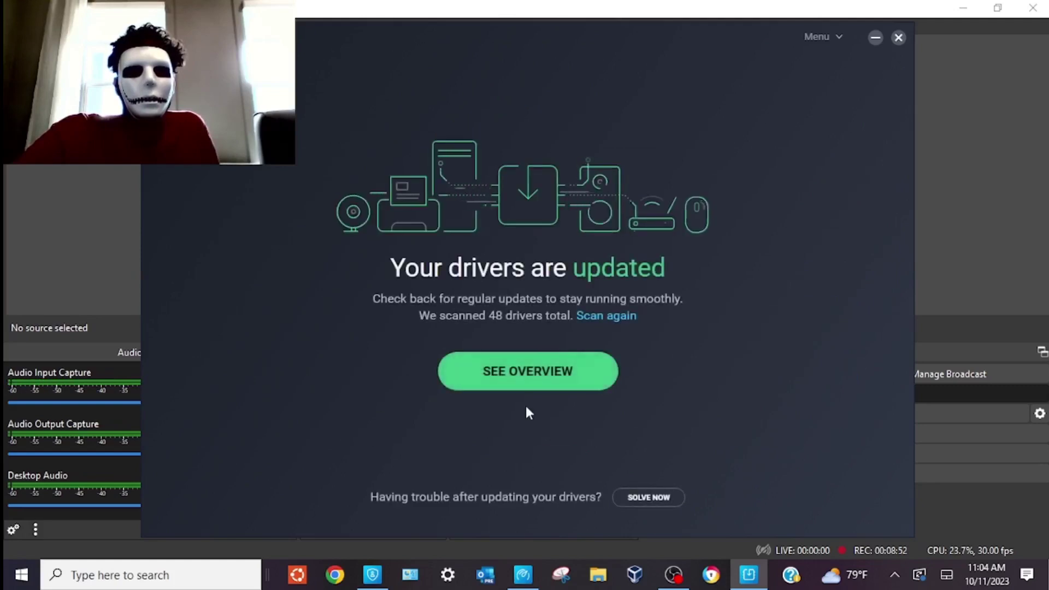
left_click(897, 38)
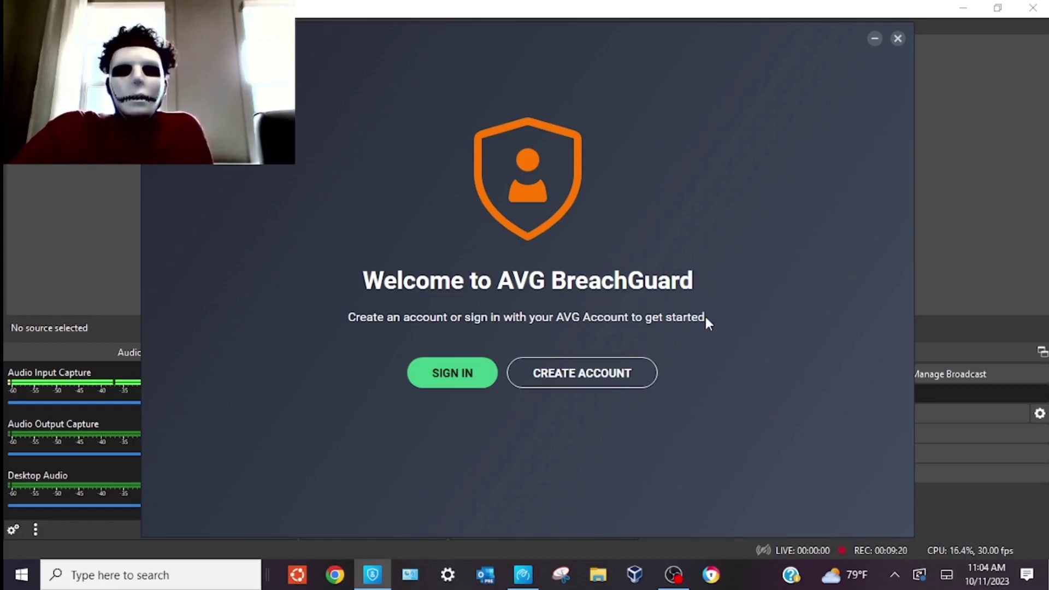
Step: Close BreachGuard's welcome window to reveal TuneUp's All optimized Speed up page
left_click(897, 38)
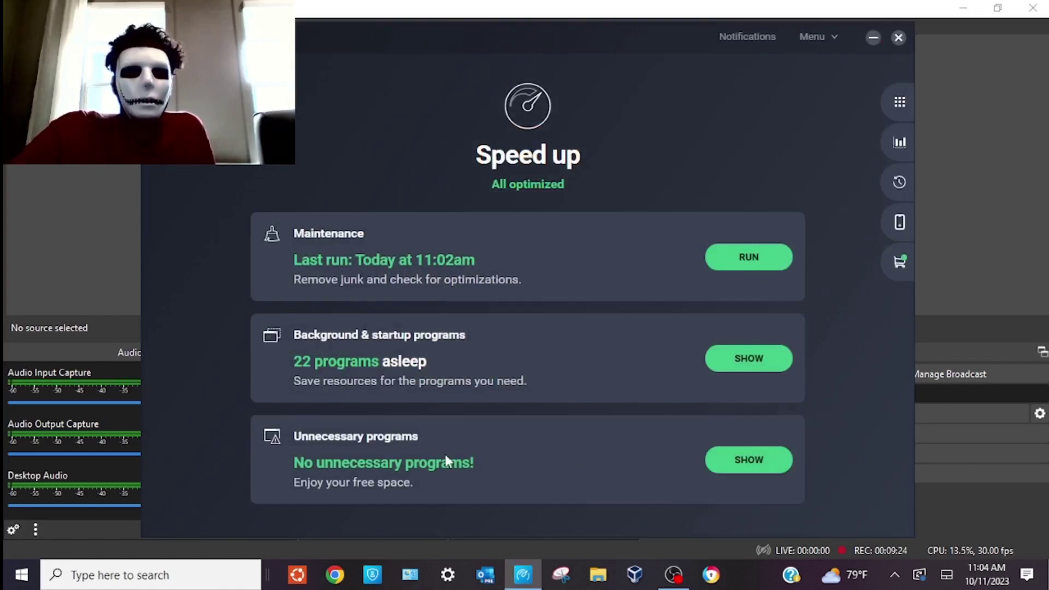
Step: Open AVG AntiTrack from Start and view its website tracking protection details
left_click(21, 574)
scroll(153, 471, "down", 3)
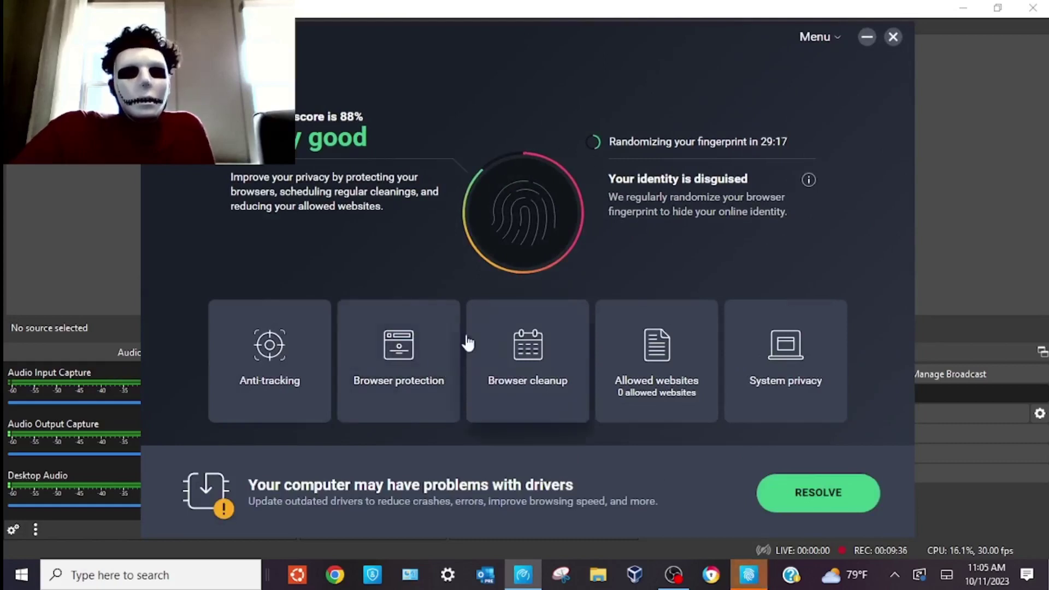
left_click(275, 352)
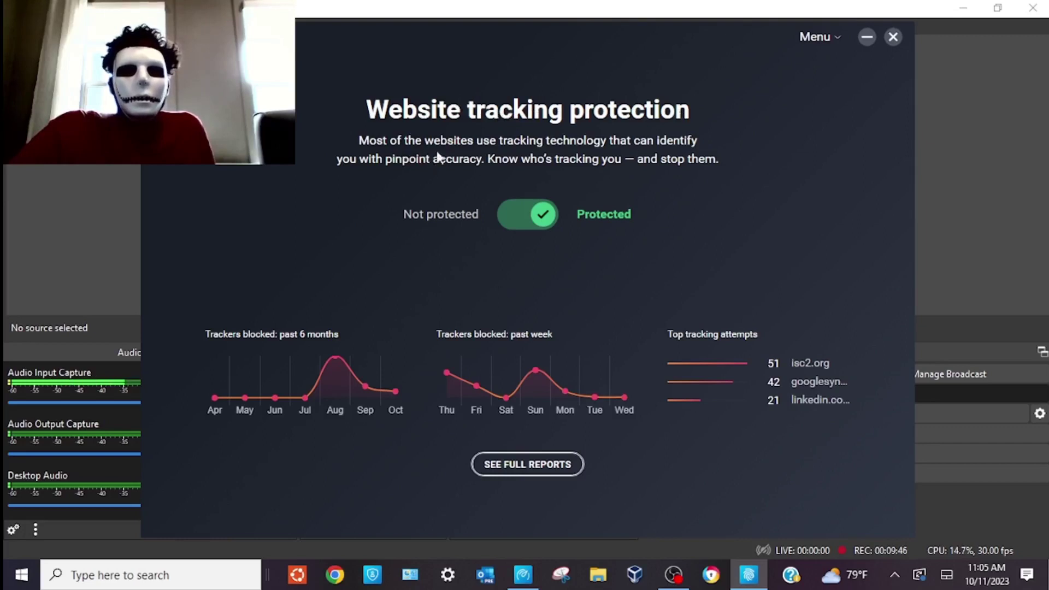
Step: Review the full tracker-blocking reports
left_click(522, 463)
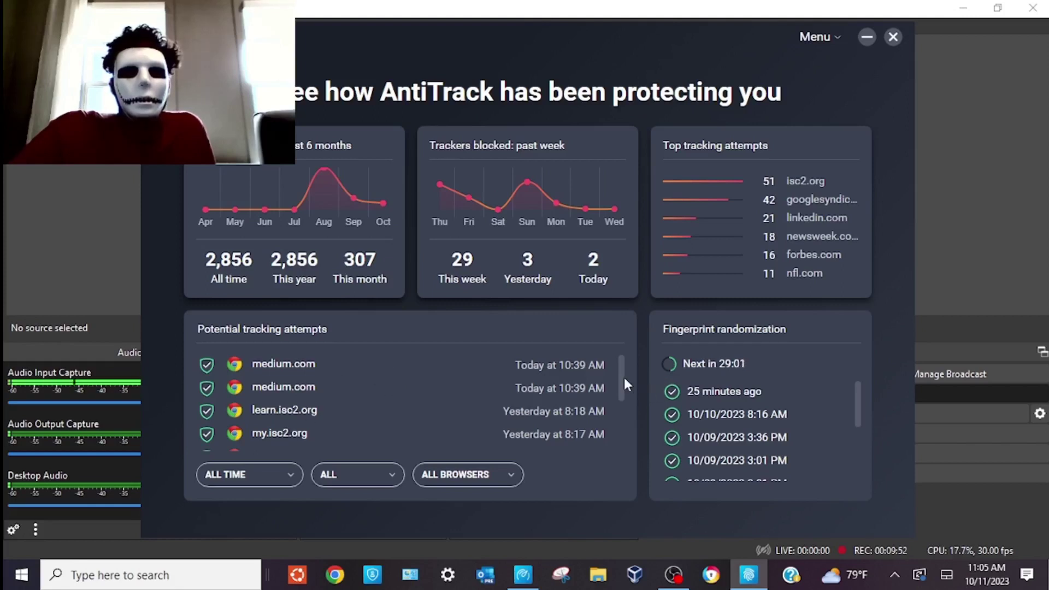
left_click_drag(621, 375, 628, 445)
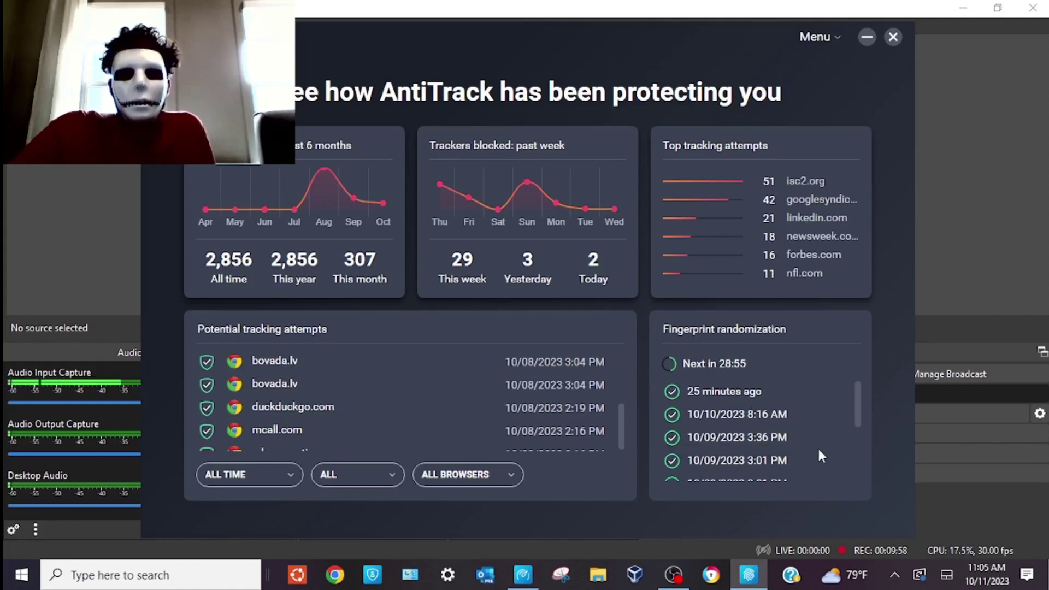
left_click_drag(856, 401, 858, 455)
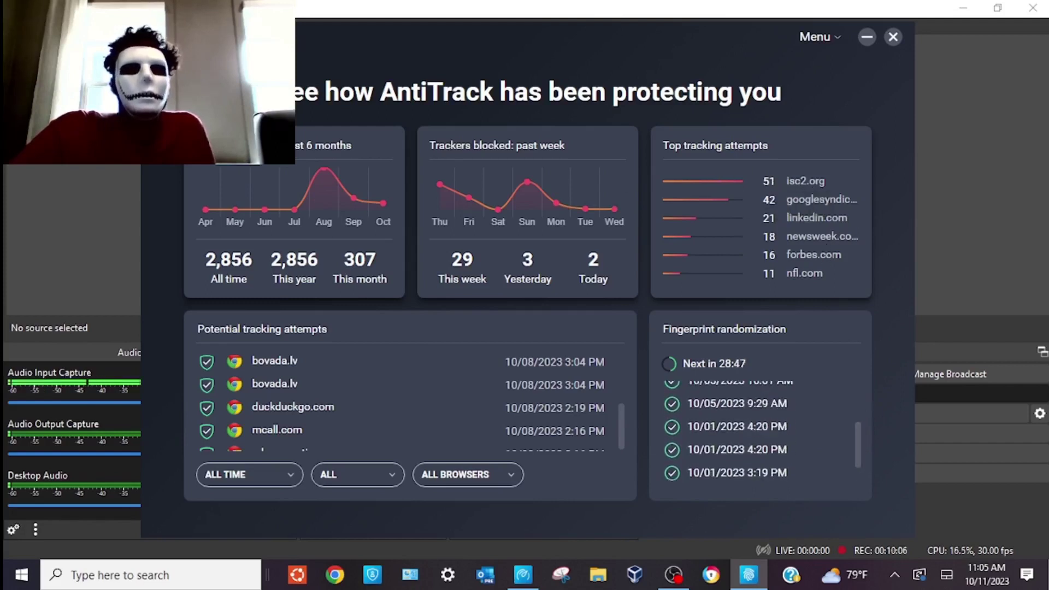
scroll(433, 368, "up", 5)
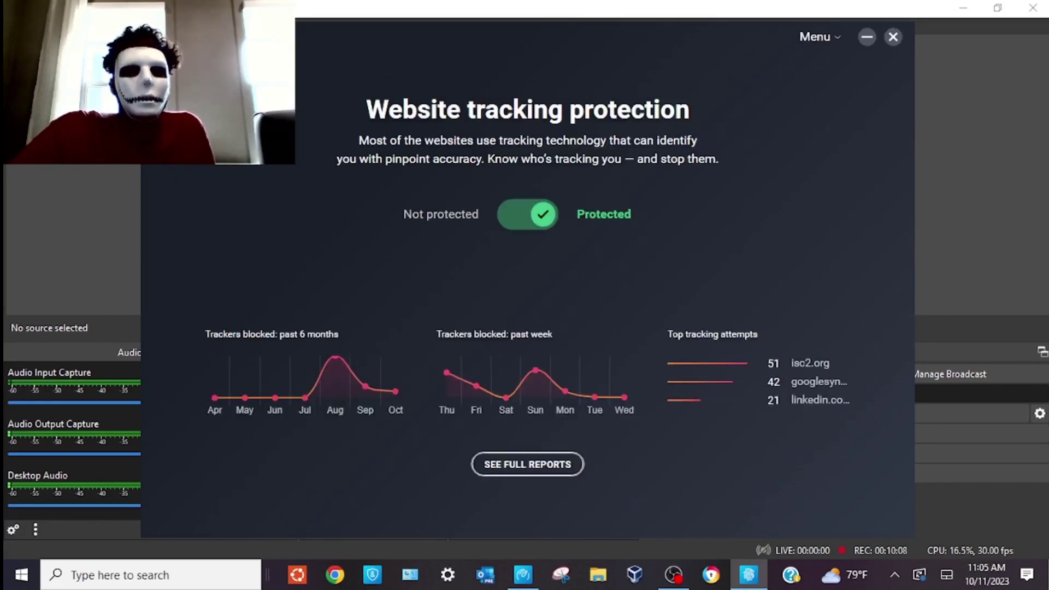
scroll(433, 367, "up", 2)
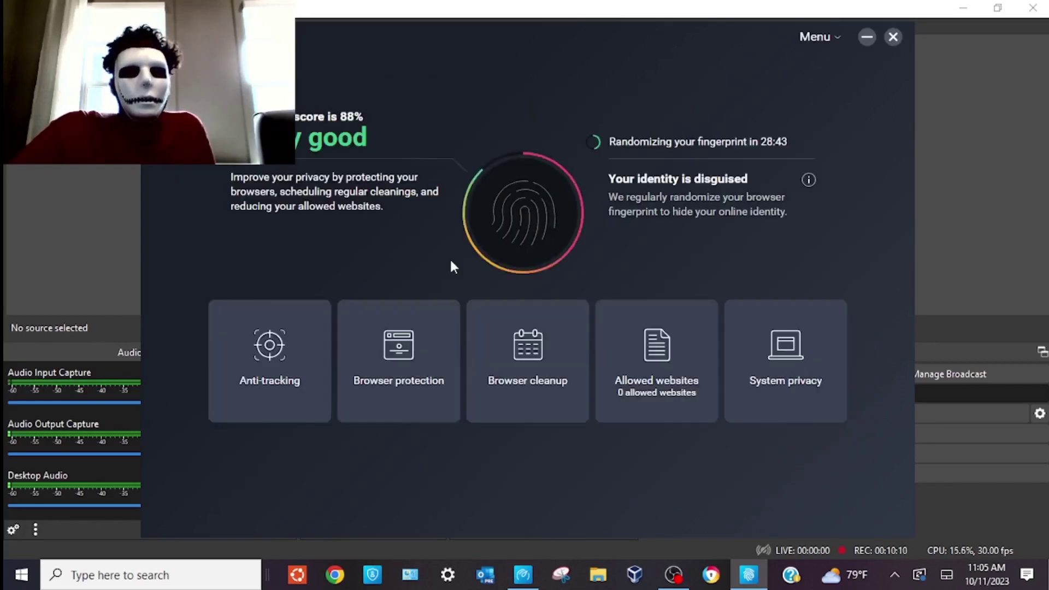
Step: Open browser protection, then the daily cleanup schedule for Chrome, Edge and Internet Explorer
left_click(396, 369)
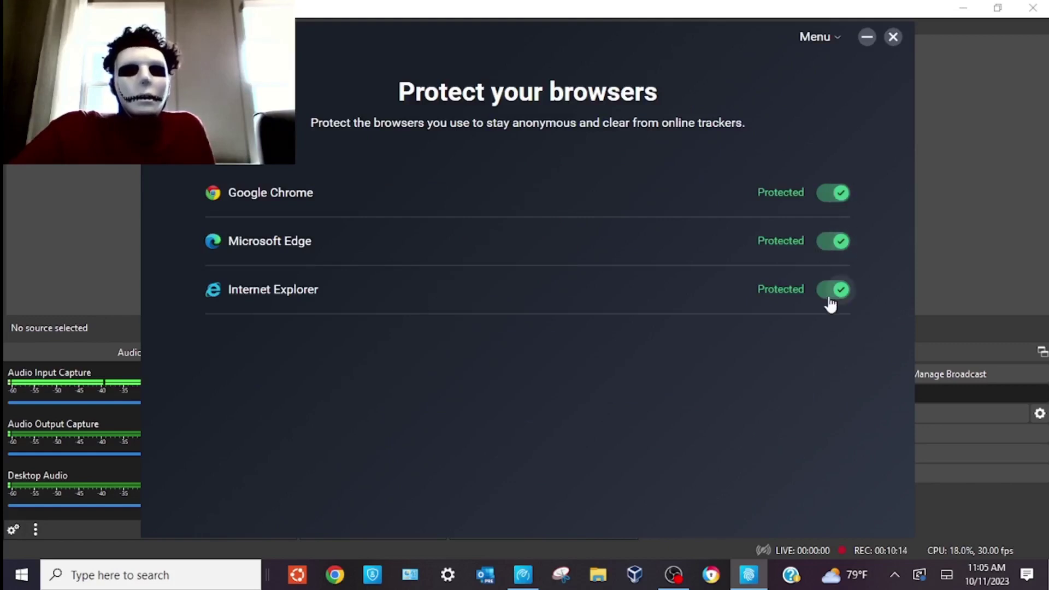
scroll(417, 145, "up", 2)
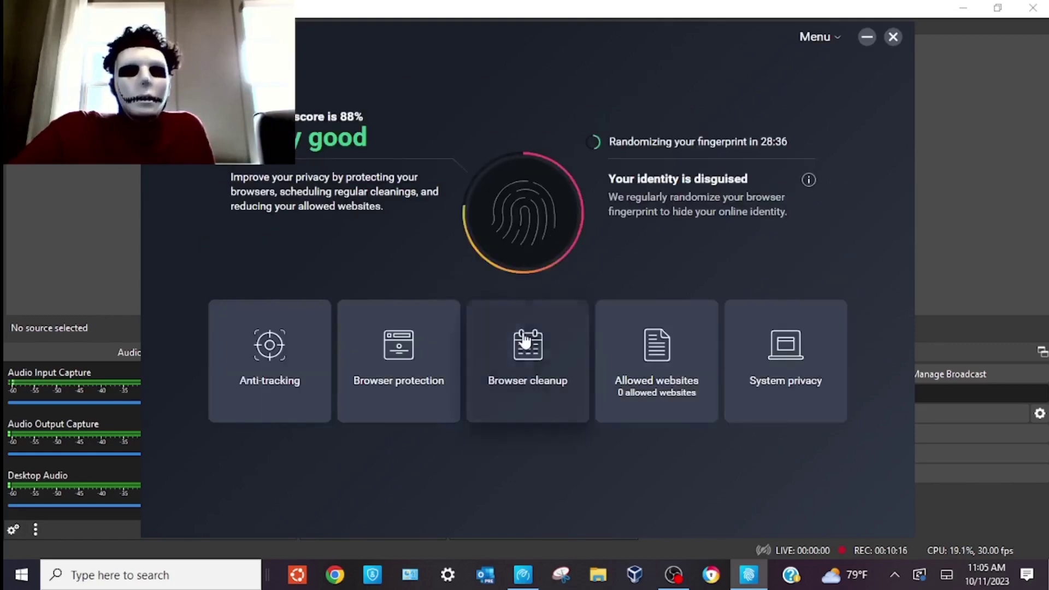
left_click(524, 341)
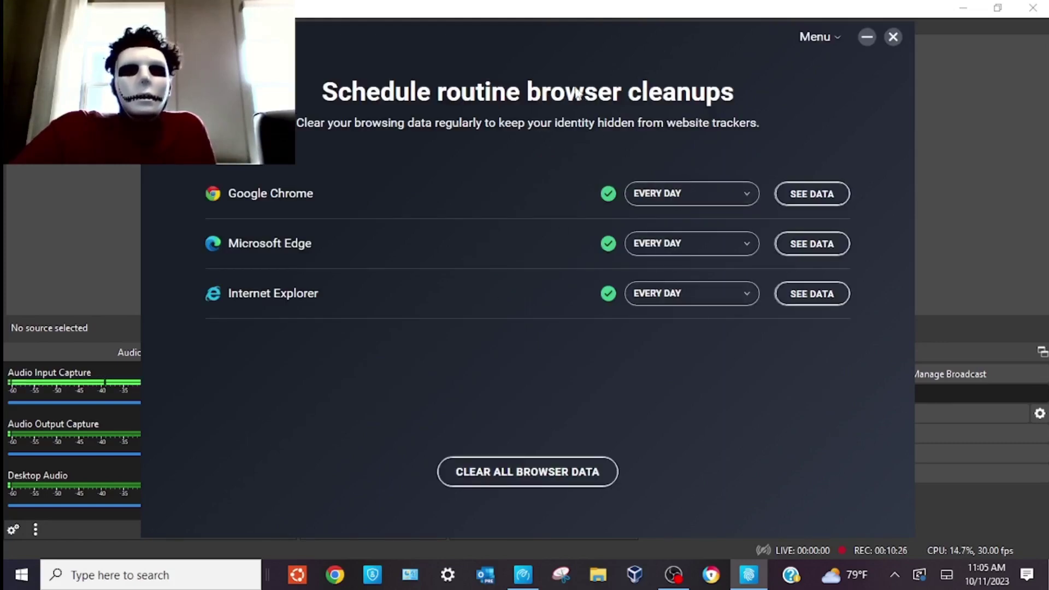
Step: Clear all browser data including web cookies and auto-fill data, letting AntiTrack close open browsers
left_click(525, 473)
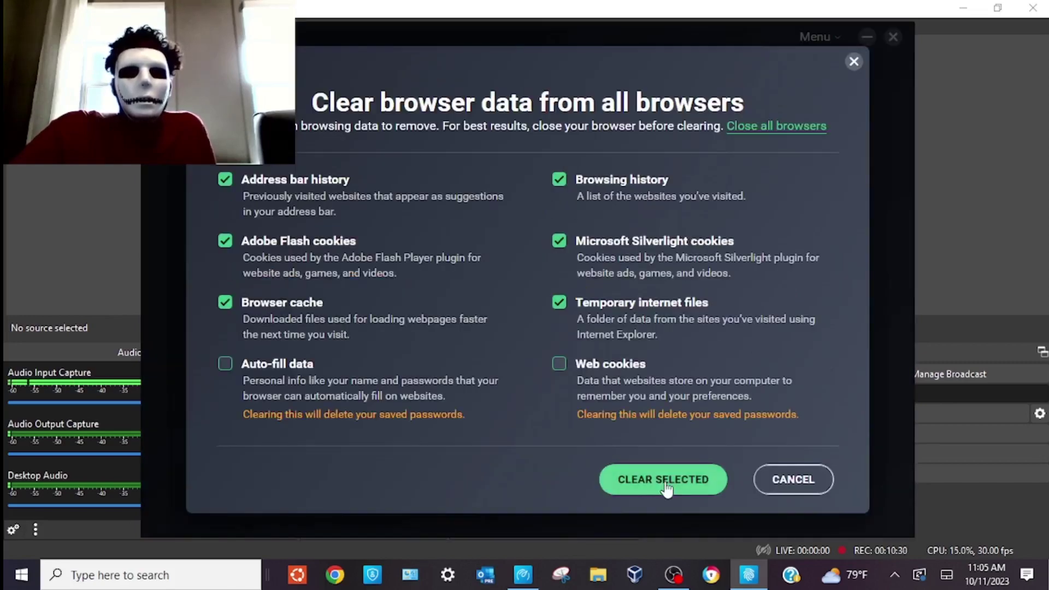
left_click(563, 370)
left_click(226, 364)
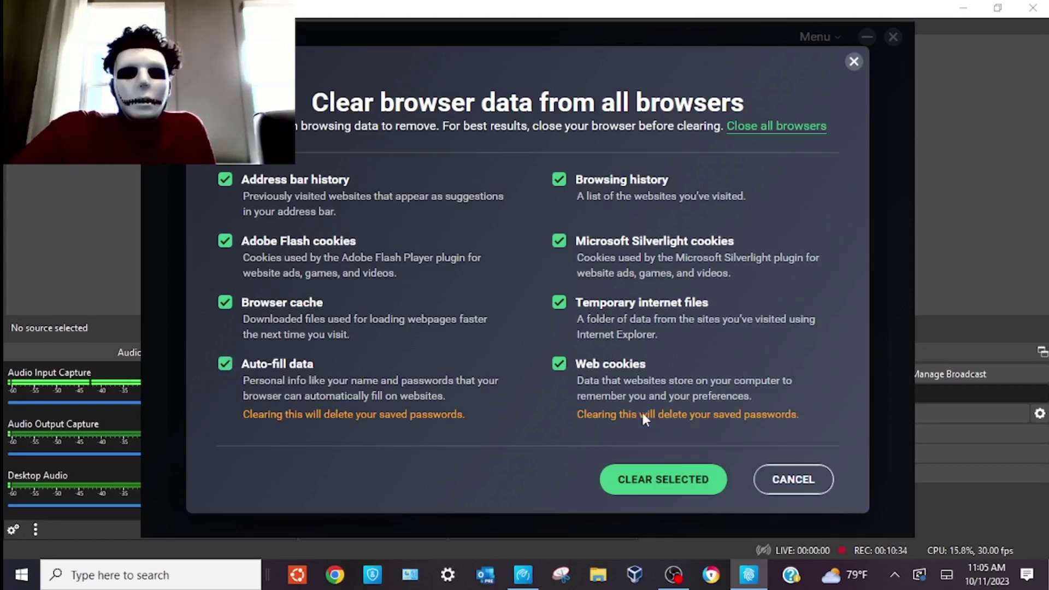
left_click(671, 491)
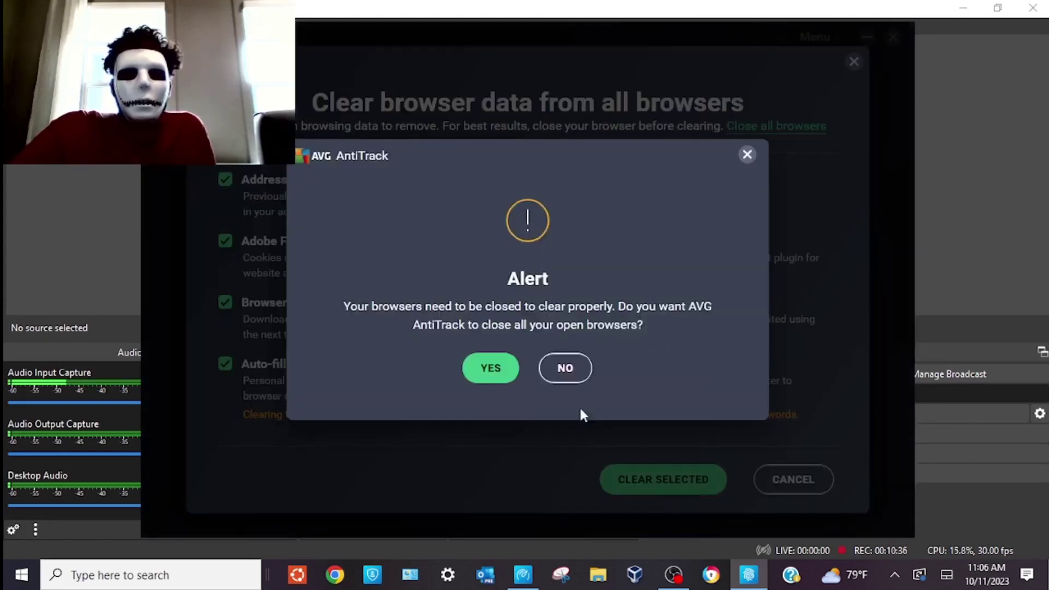
left_click(509, 369)
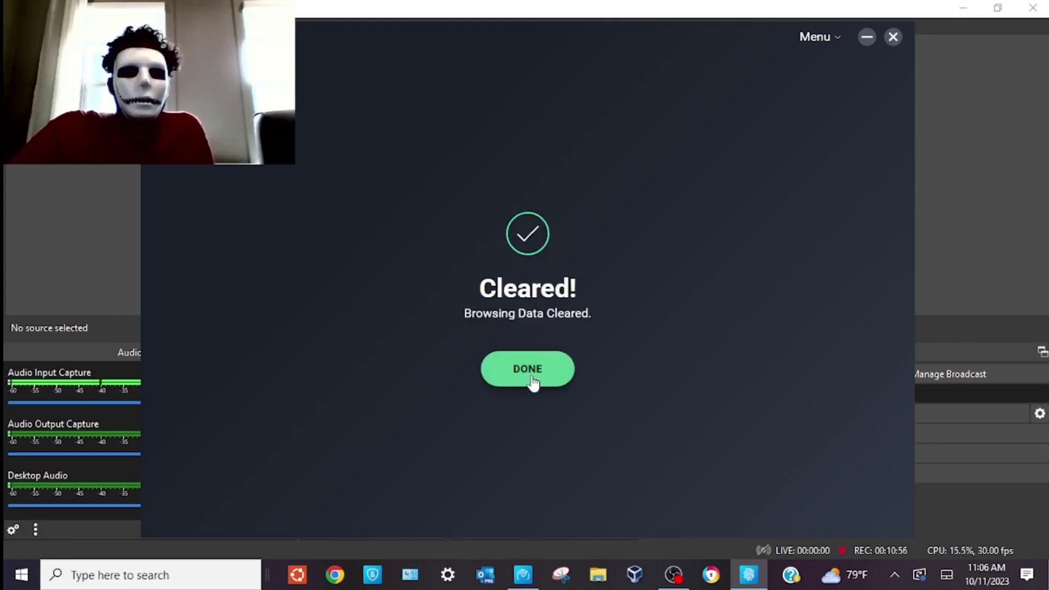
Step: Finish the cleanup, look at System privacy, and close AVG AntiTrack
left_click(528, 369)
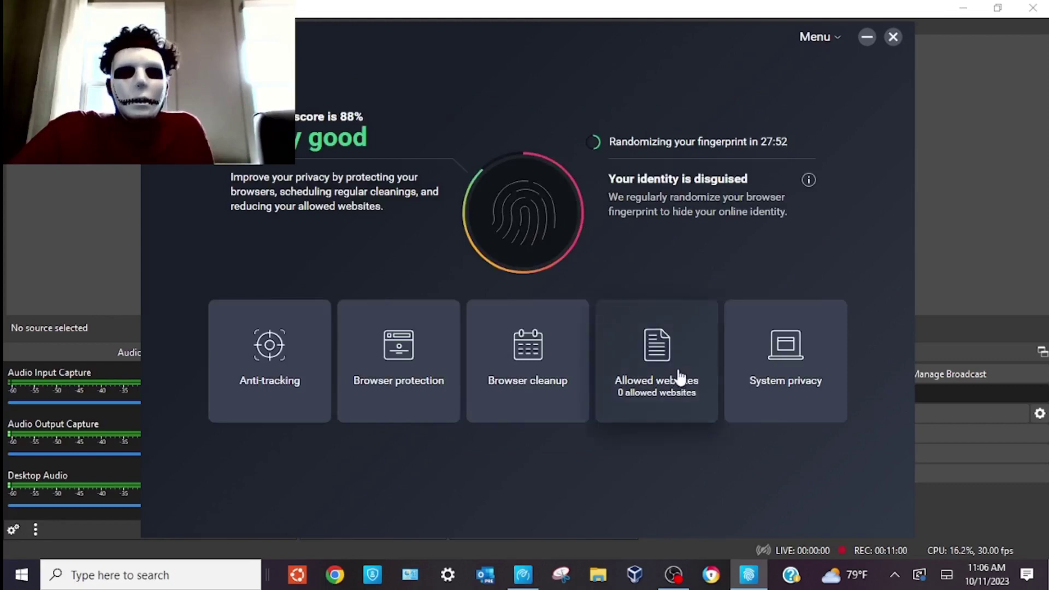
left_click(792, 372)
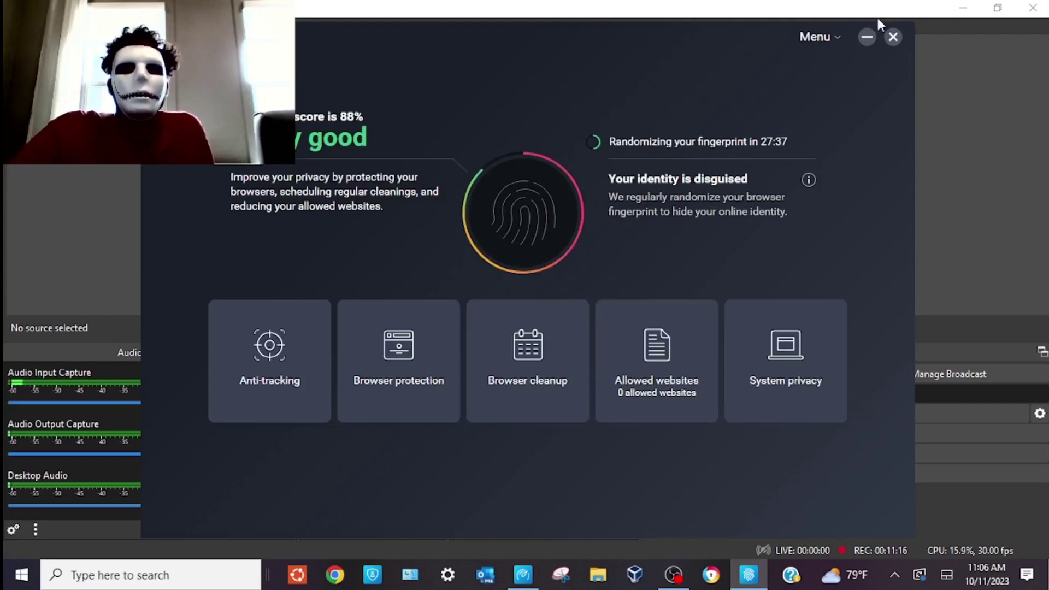
left_click(893, 38)
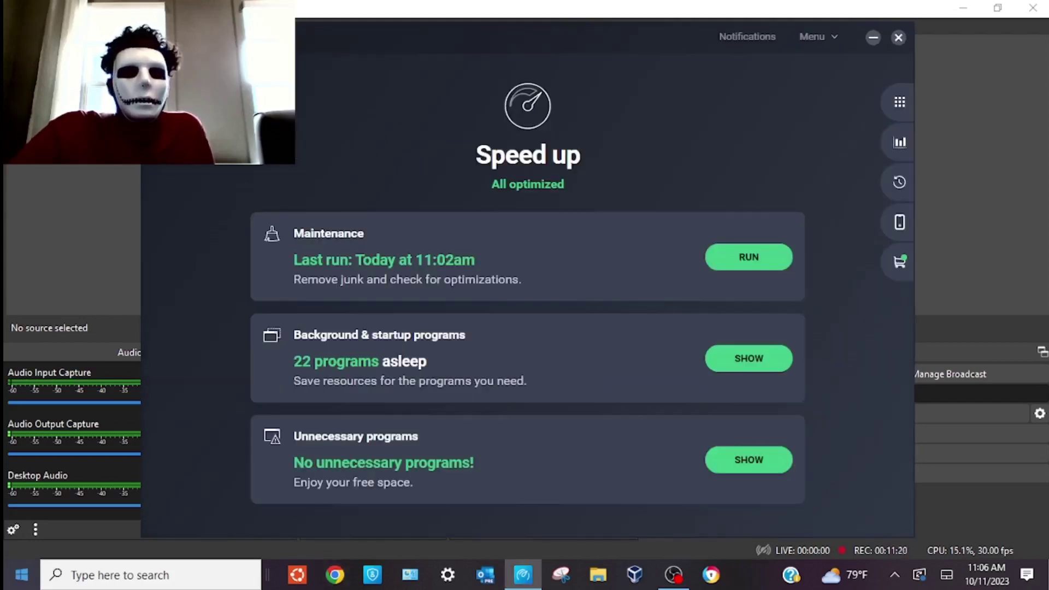
Step: Browse the Start menu app list and dismiss it without launching anything
left_click(21, 575)
scroll(188, 414, "down", 3)
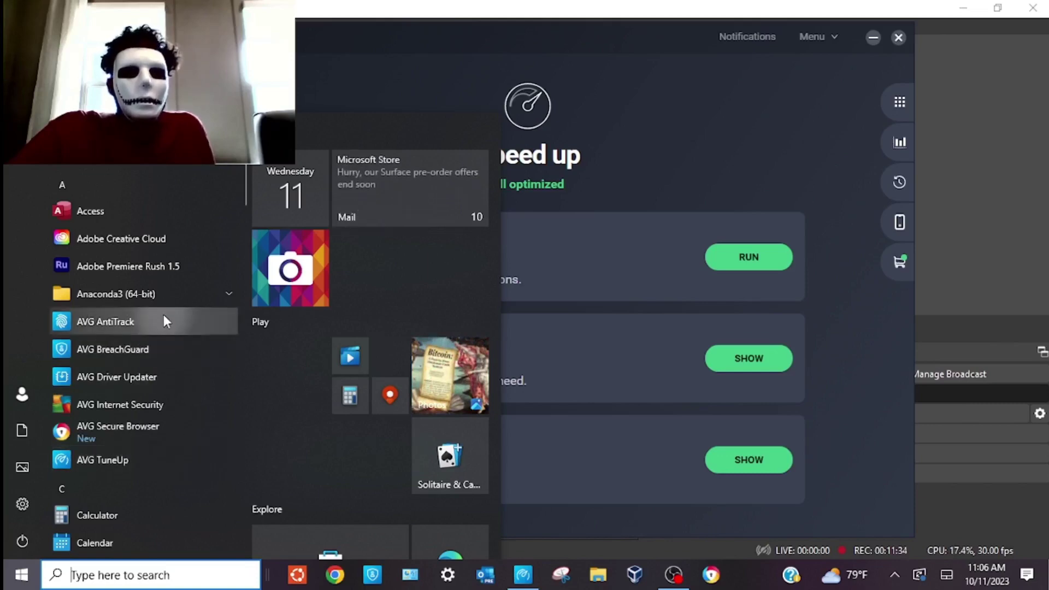
left_click(361, 72)
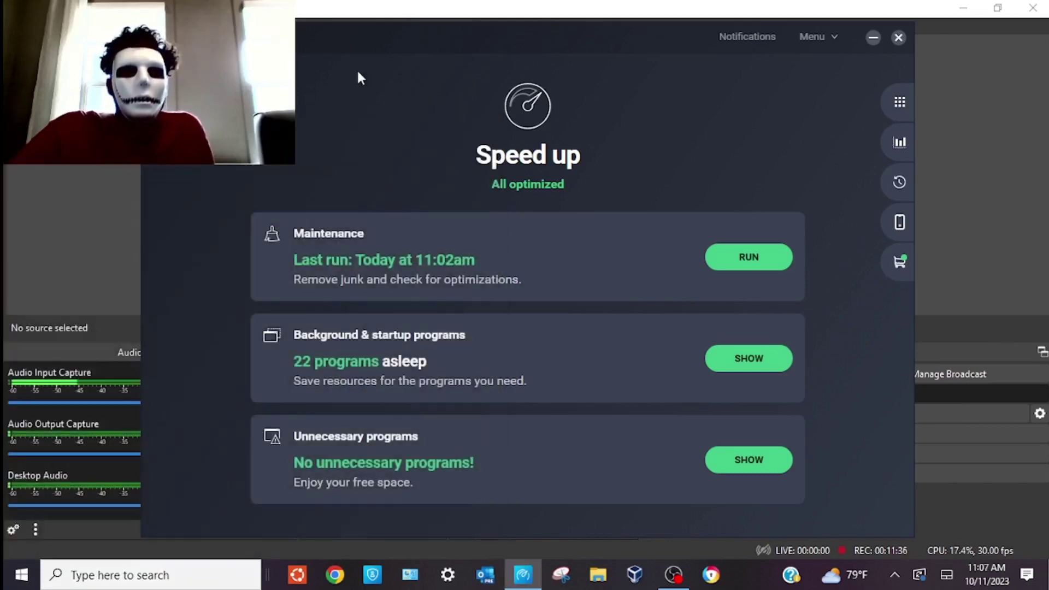